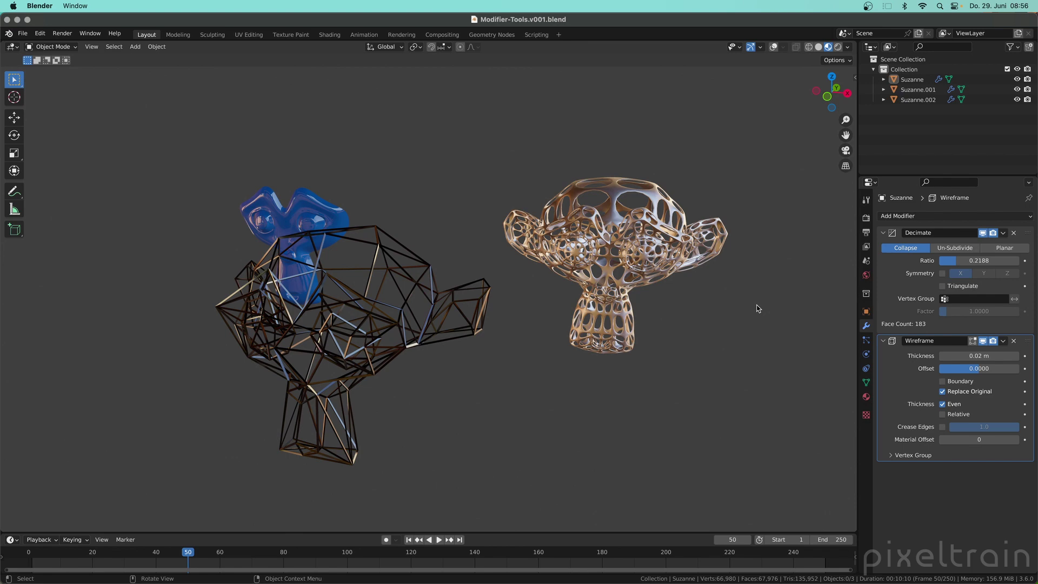
Step: Inspect the Suzanne, Suzanne.001 and Suzanne.002 modifier stacks twice, ending on Suzanne.002's Build and Subdivision
middle_drag(432, 240, 425, 249)
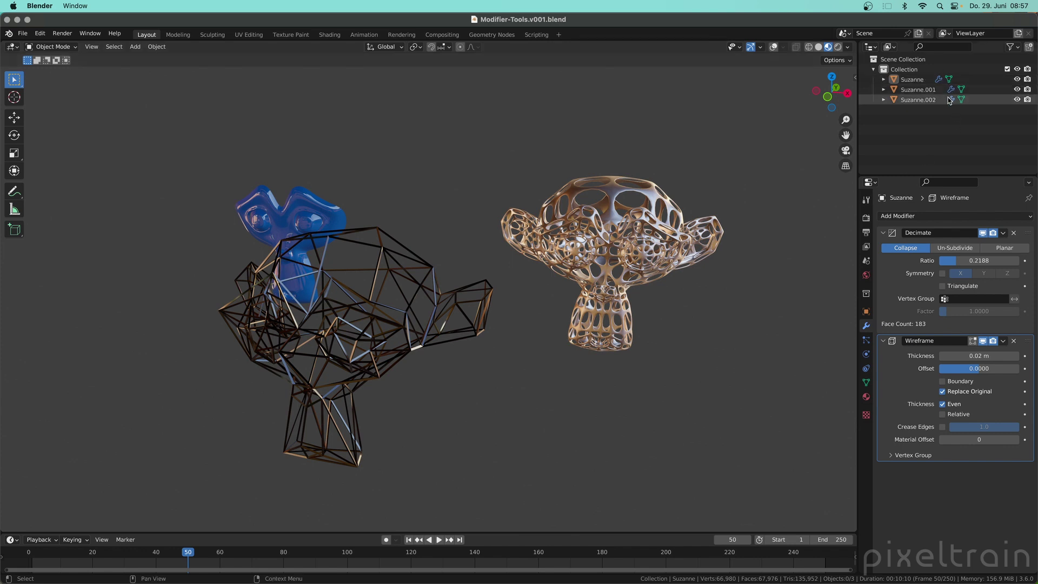
click(940, 80)
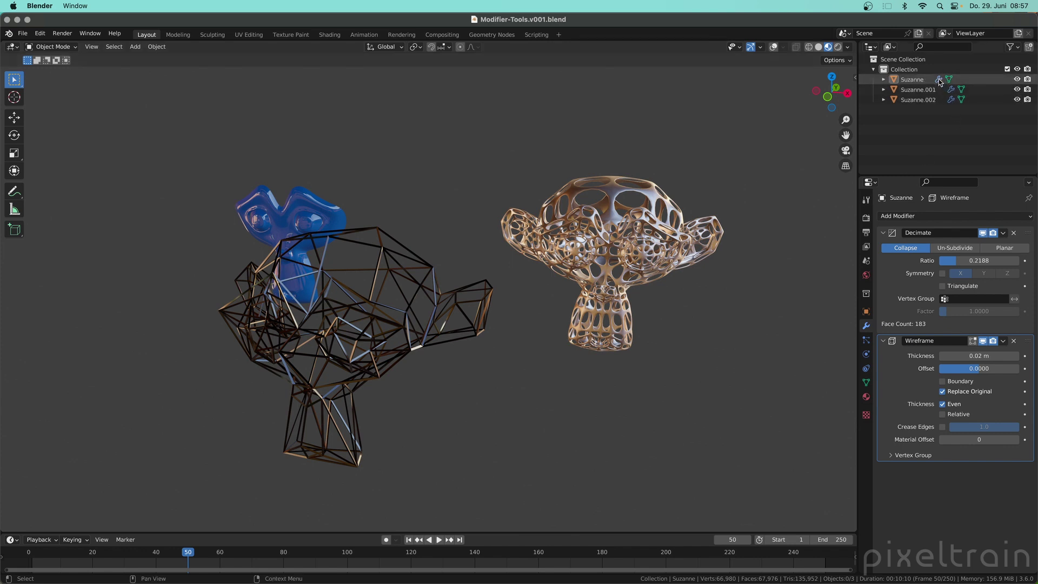
click(950, 90)
click(950, 100)
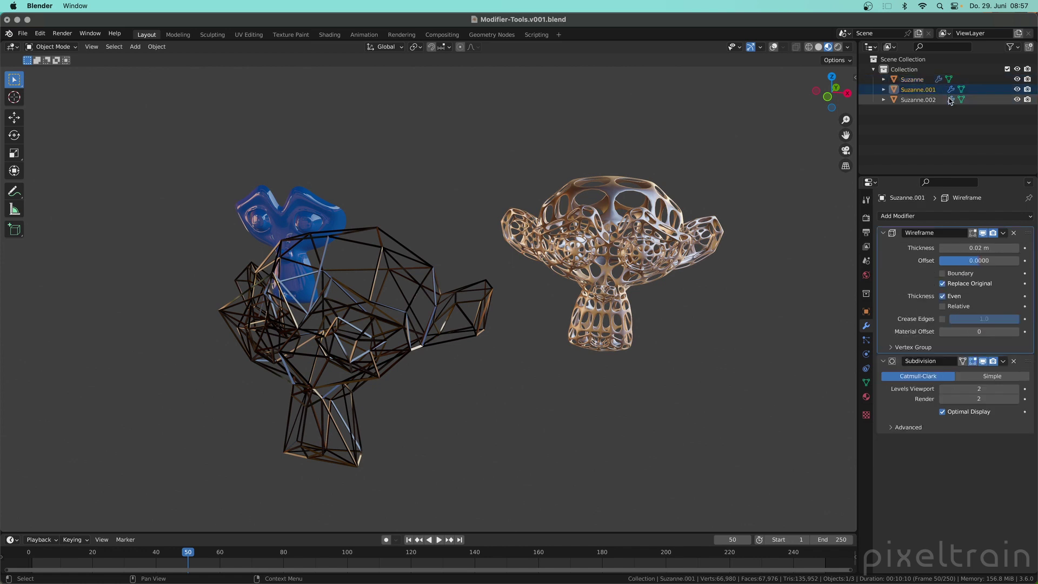
click(941, 80)
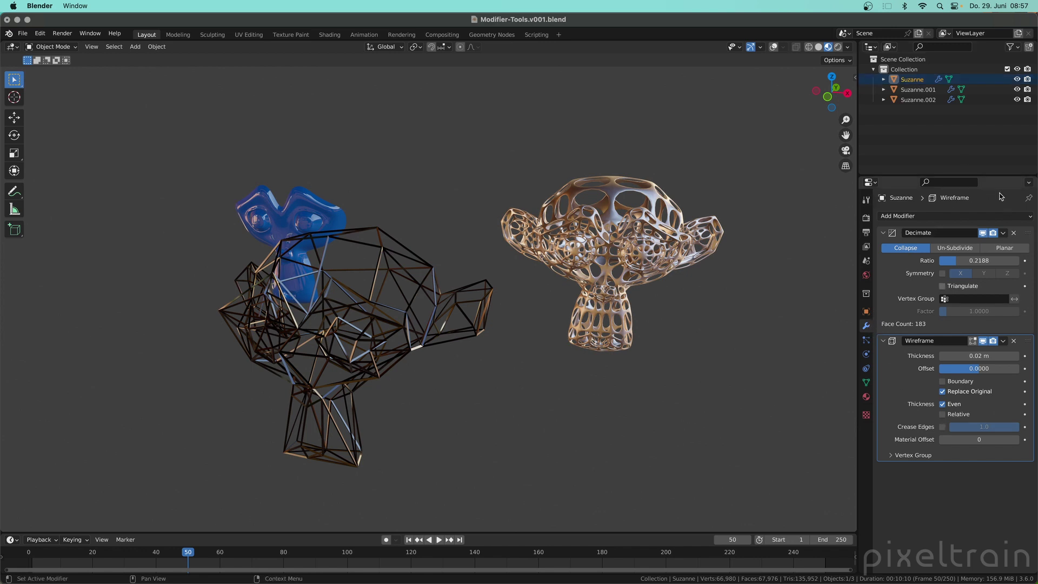
click(951, 90)
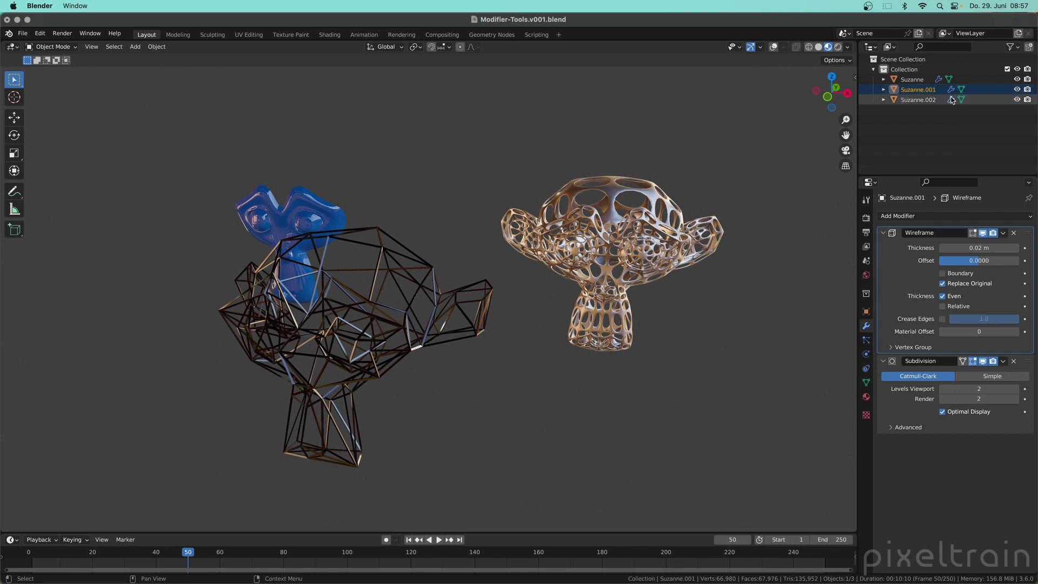
click(951, 100)
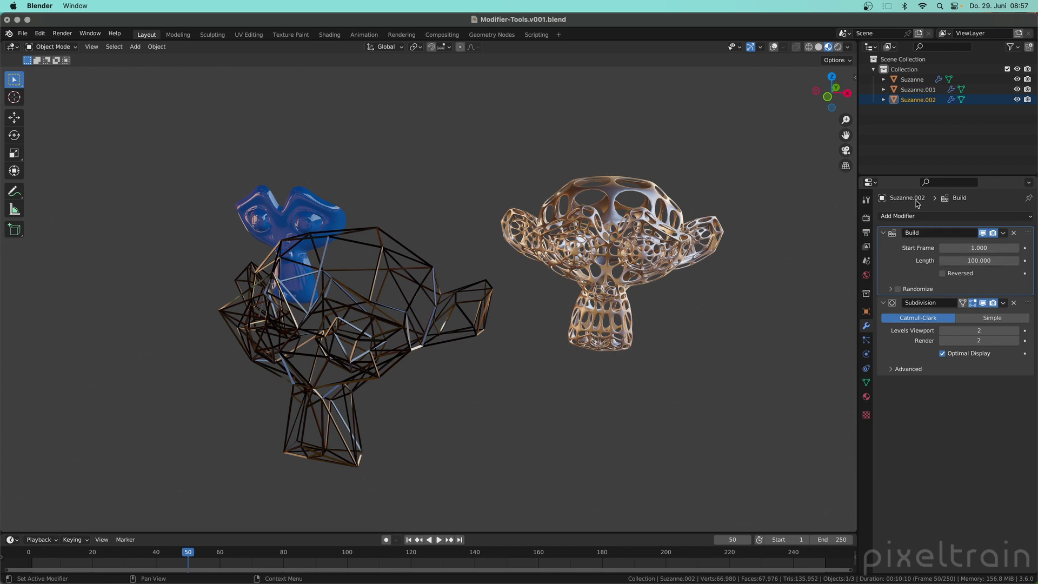
Step: Preview the build animation, stop at frame 64, and make the wireframe Suzanne active
drag(93, 552, 196, 550)
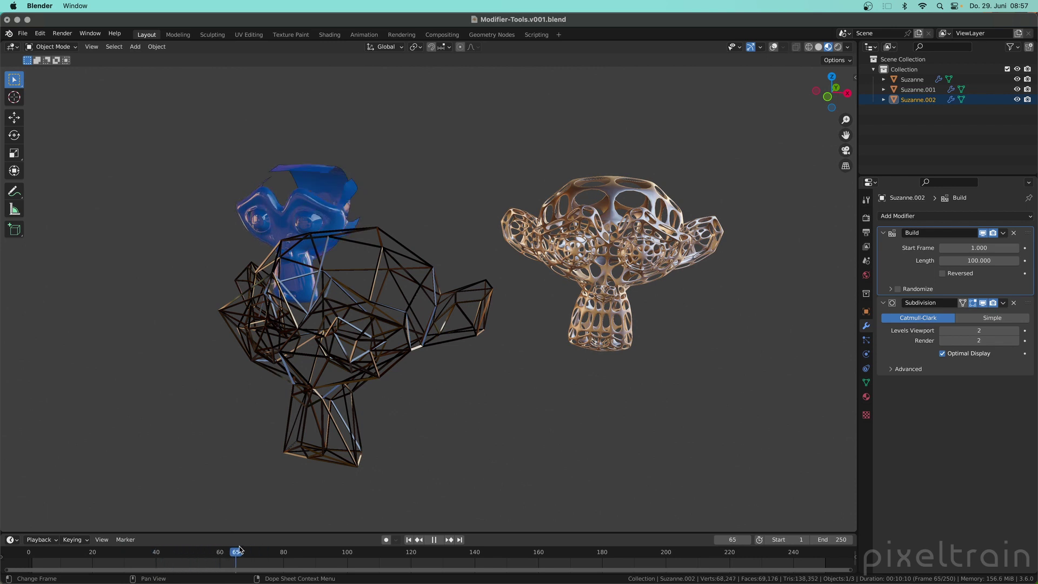
key(space)
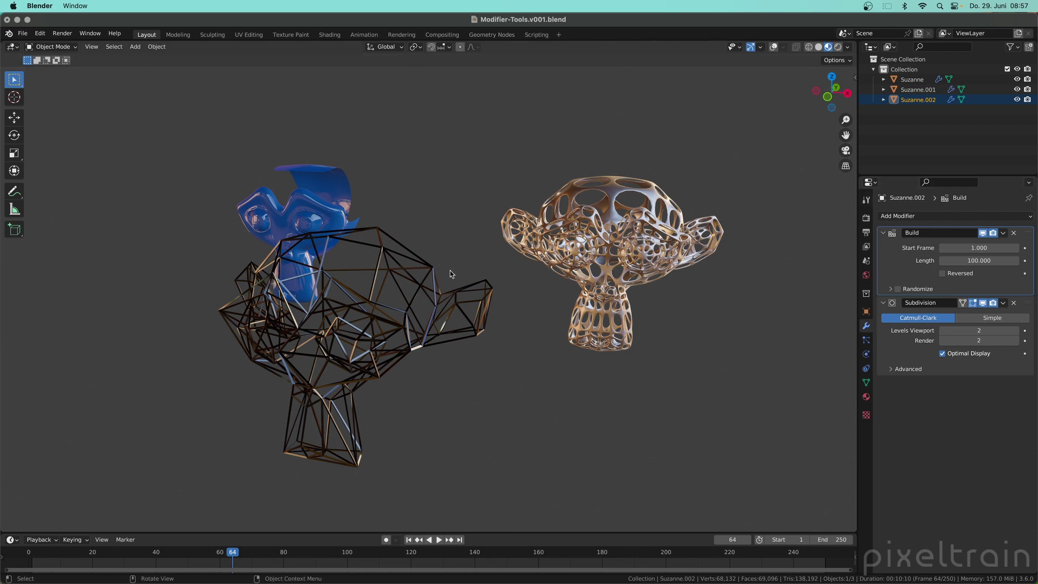
click(377, 277)
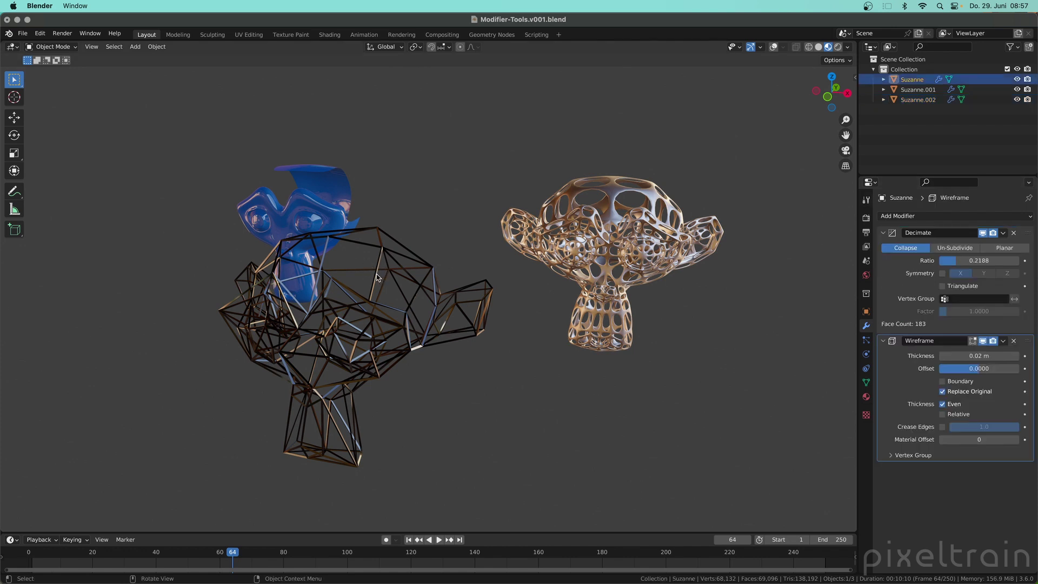
click(983, 342)
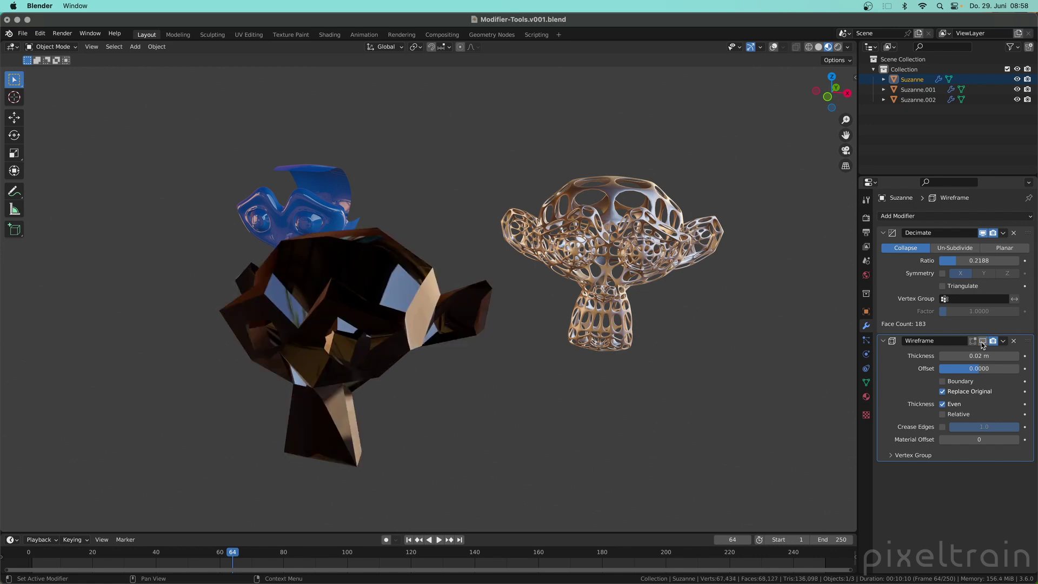
click(982, 343)
click(982, 343)
click(982, 342)
click(982, 343)
click(982, 343)
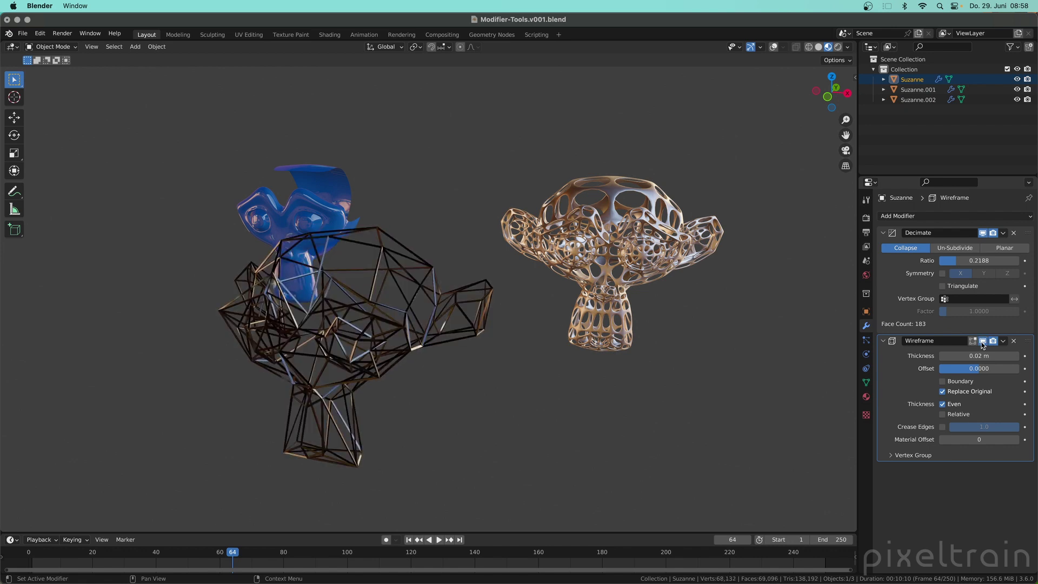
click(983, 342)
click(983, 342)
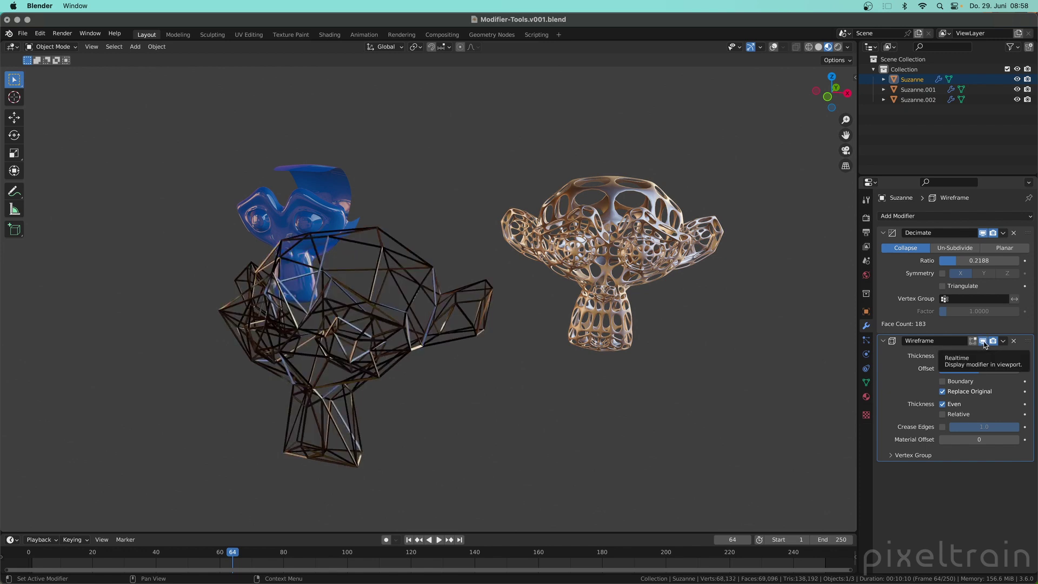
click(982, 343)
click(983, 342)
click(983, 343)
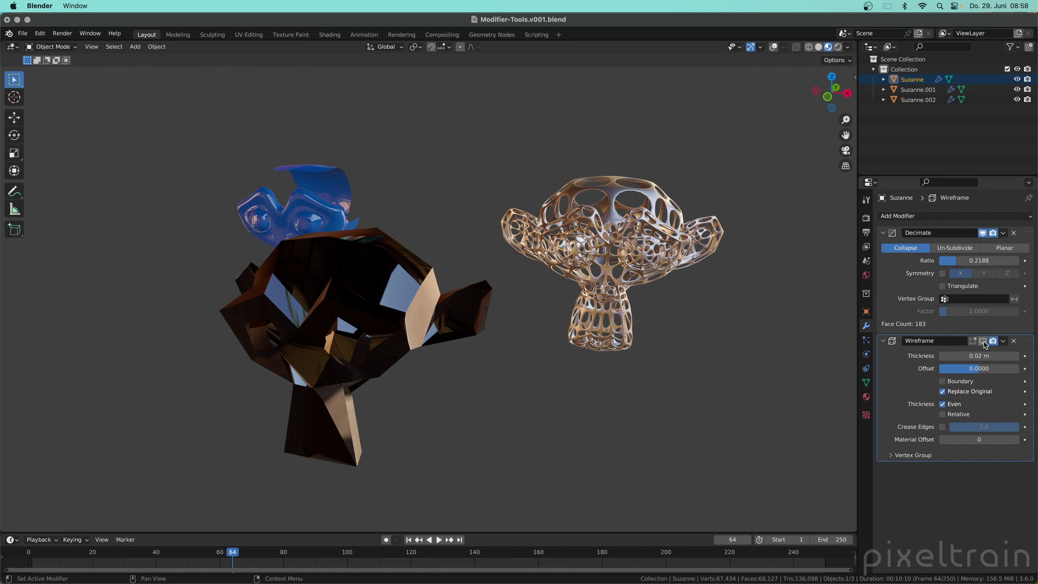
click(983, 343)
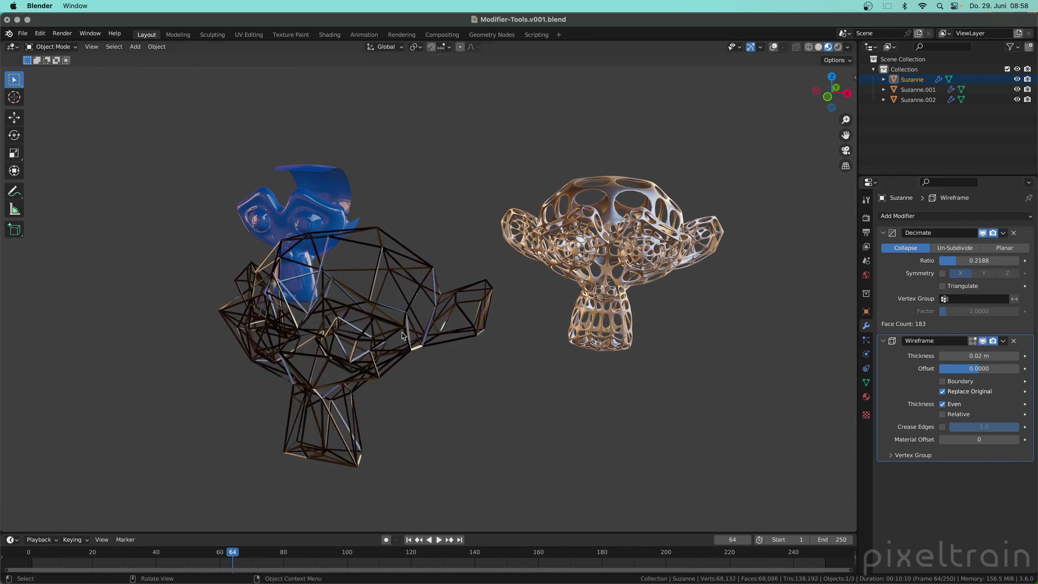
Step: Enter Face Edit Mode and toggle the Wireframe modifier's Edit Mode display, leaving it off
key(Tab)
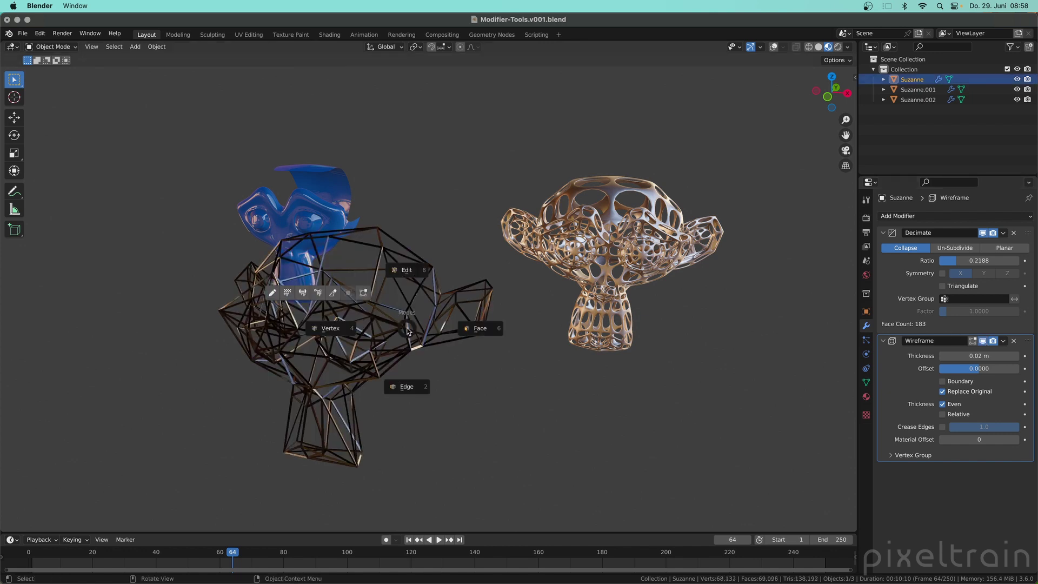
click(481, 330)
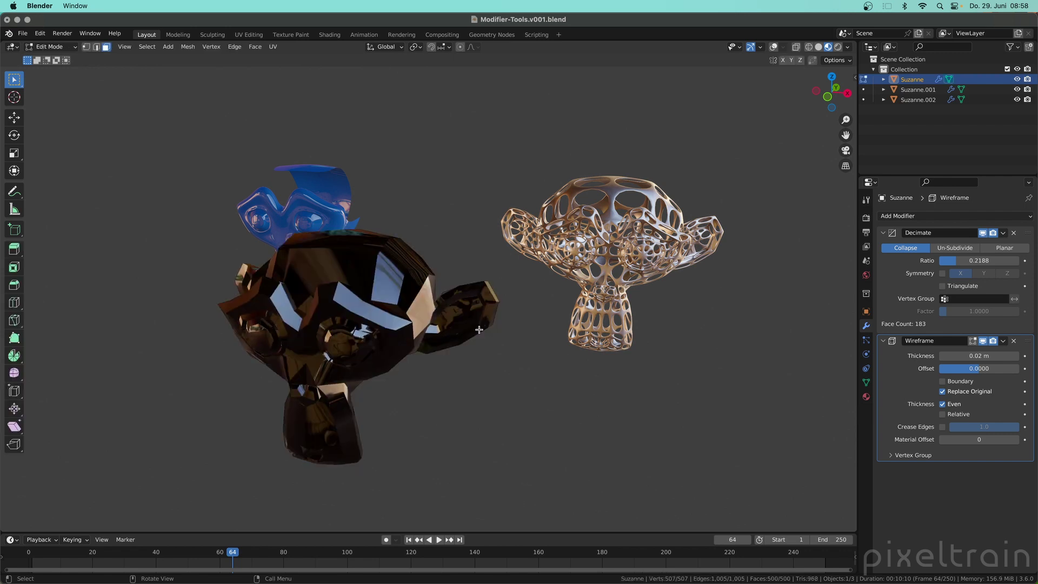
click(973, 342)
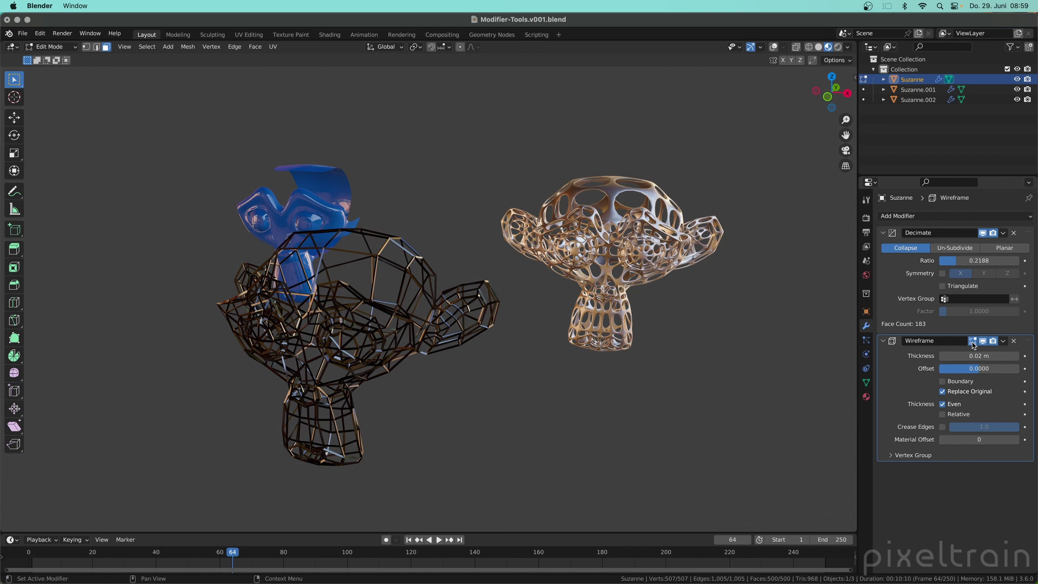
click(973, 342)
click(973, 342)
click(972, 343)
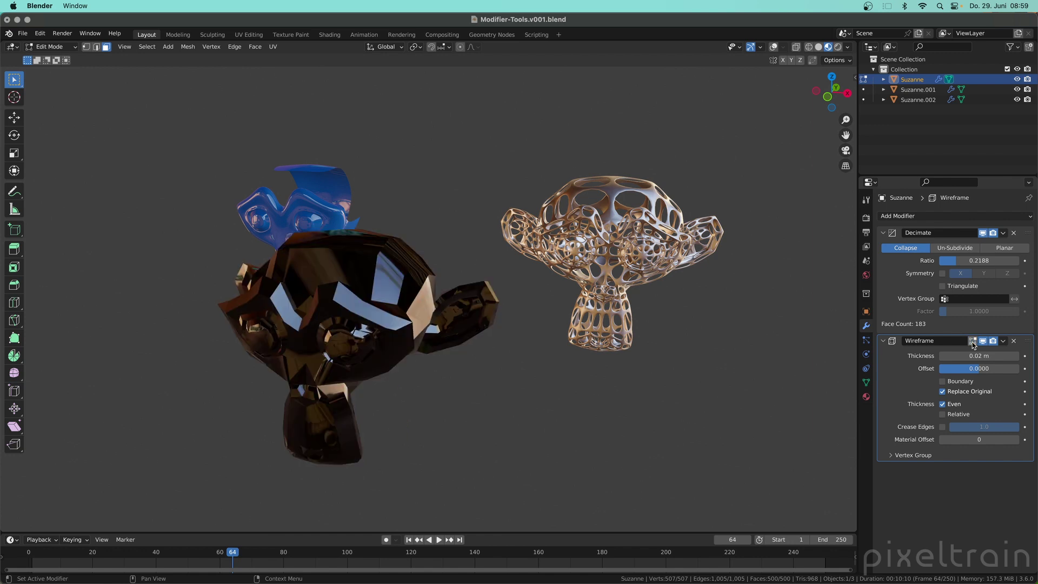
click(973, 342)
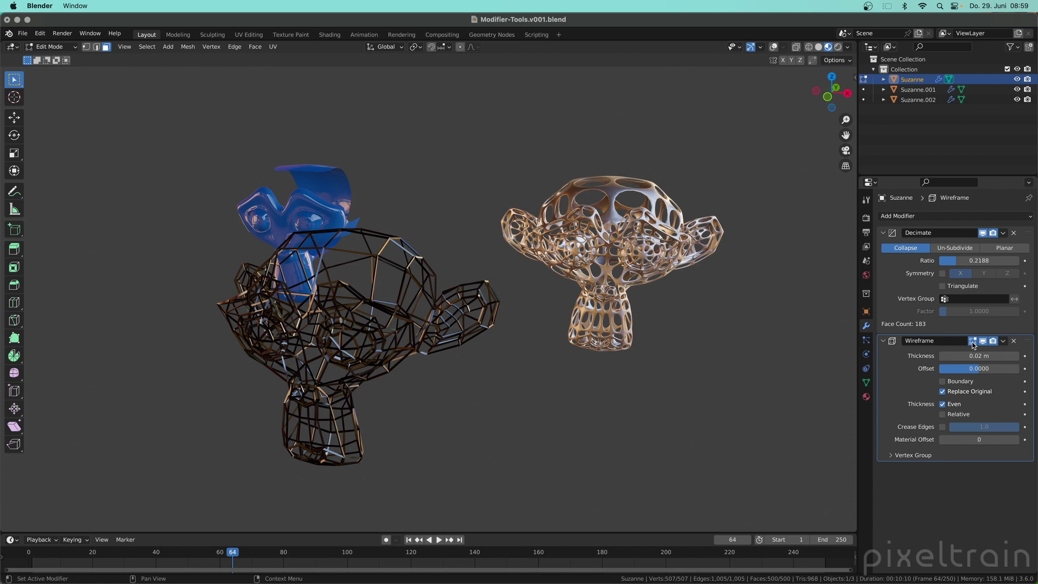
click(973, 343)
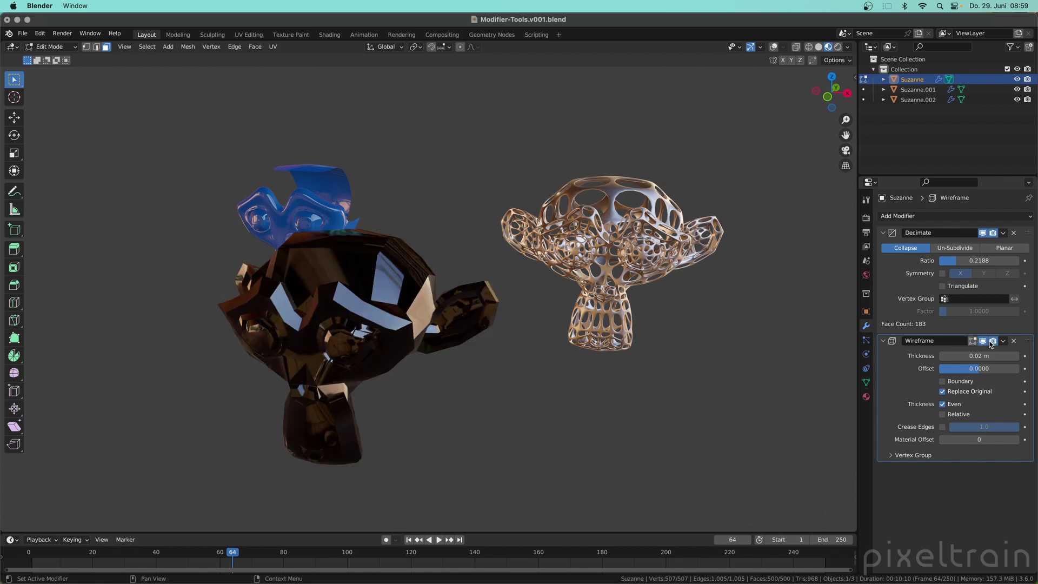
Step: Select a face on the monkey's ear, then return Suzanne to Object Mode
click(467, 308)
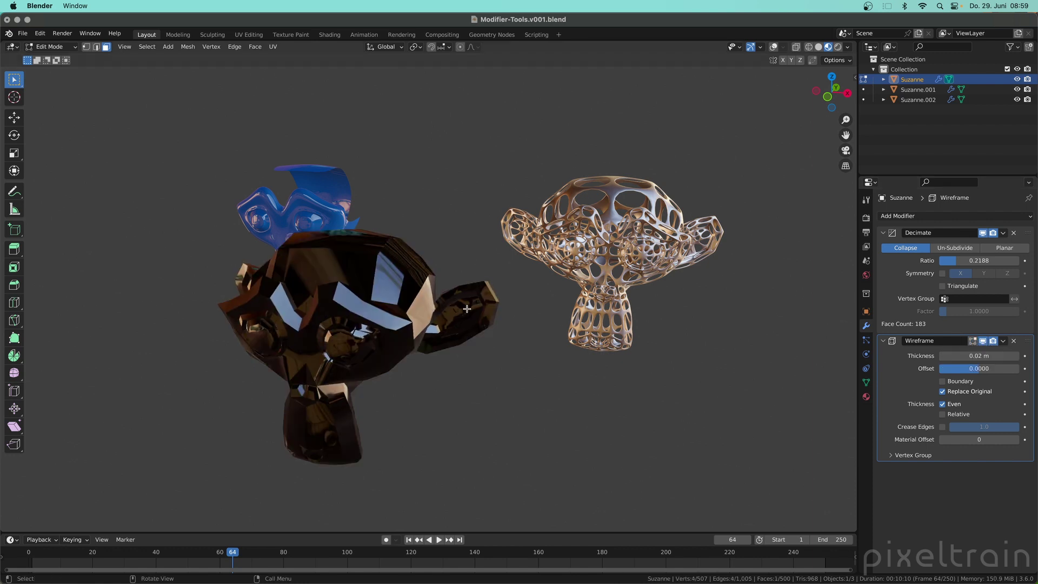
key(ctrl+Tab)
click(475, 227)
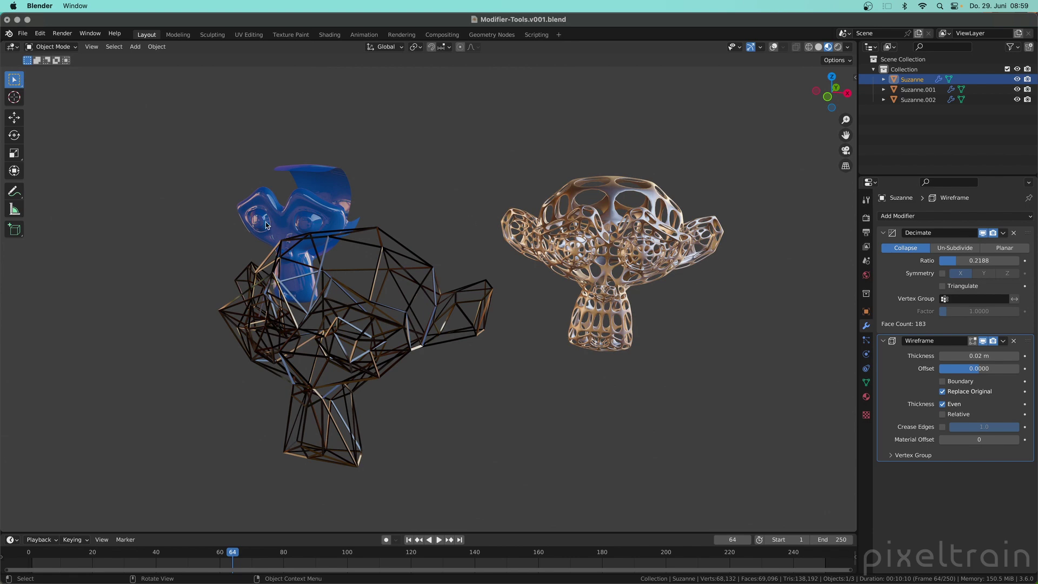
Step: Select Suzanne.001 and check the Apply entry in its Wireframe modifier's dropdown
click(369, 208)
middle_drag(578, 285, 660, 190)
click(639, 196)
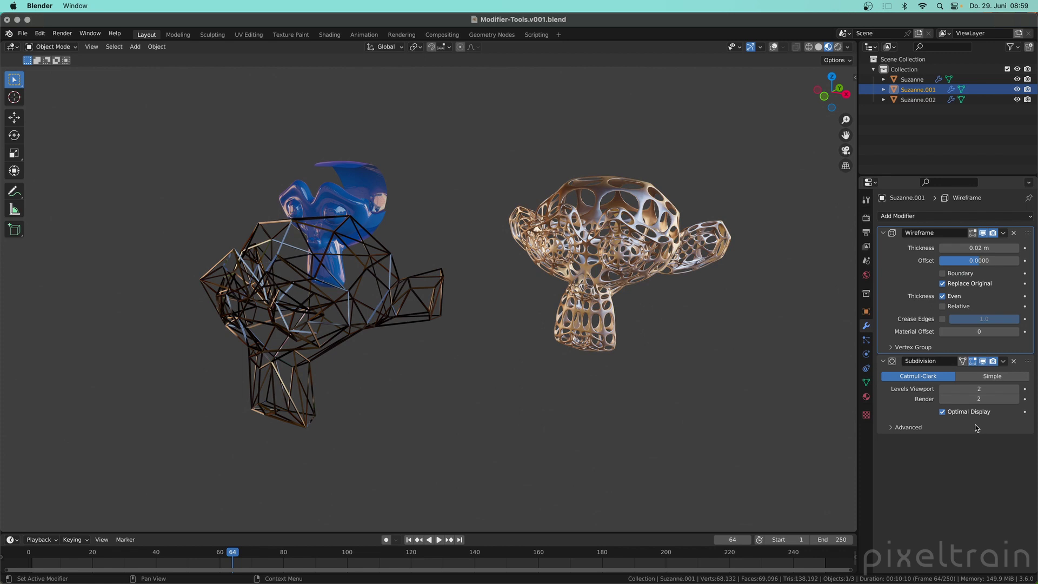
click(1004, 233)
click(655, 306)
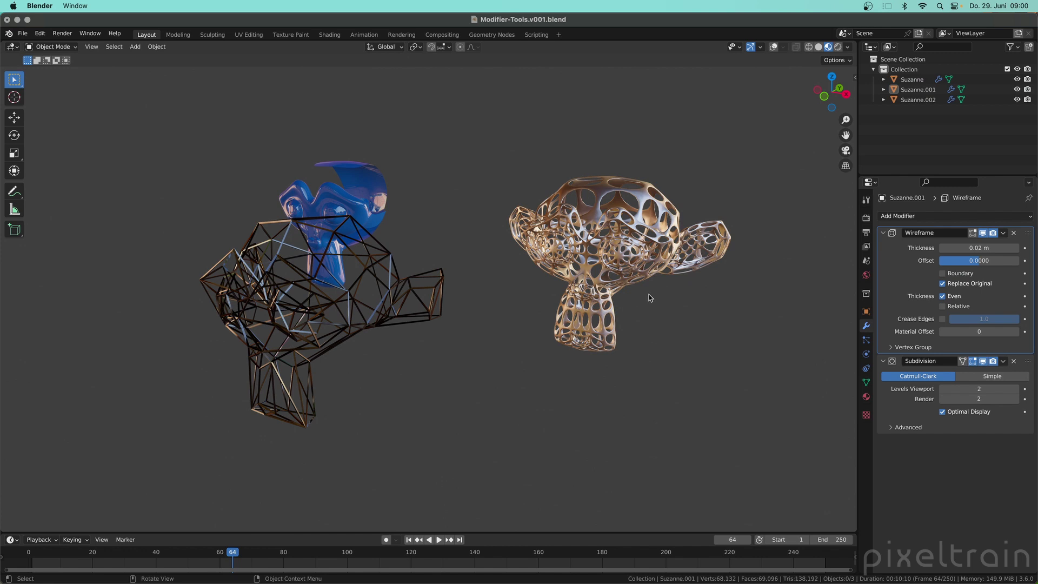
click(606, 189)
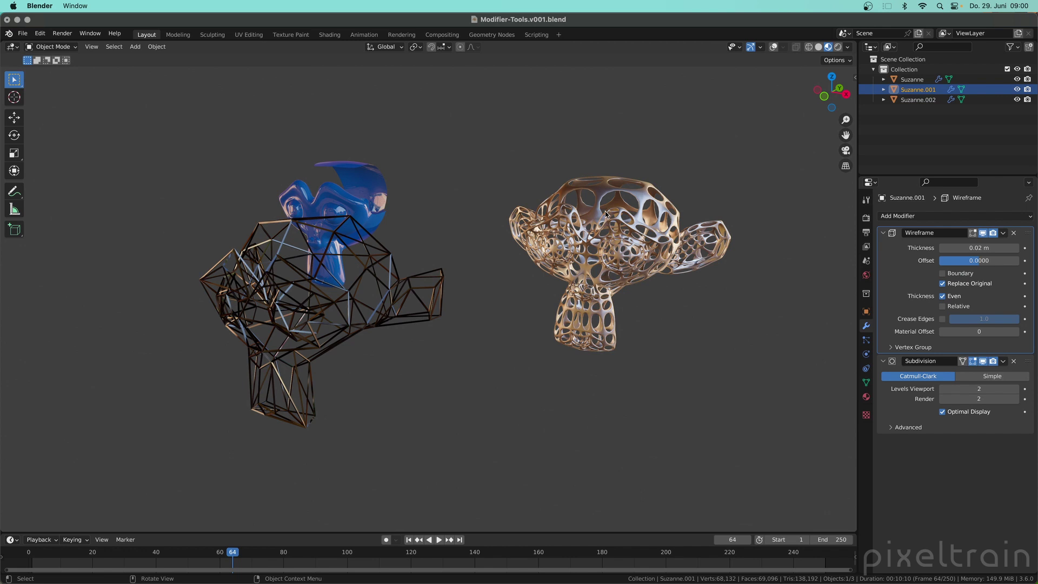
Step: Apply Visual Geometry to Mesh on Suzanne.001, then enter Face Edit Mode
click(157, 47)
mouse_move(168, 100)
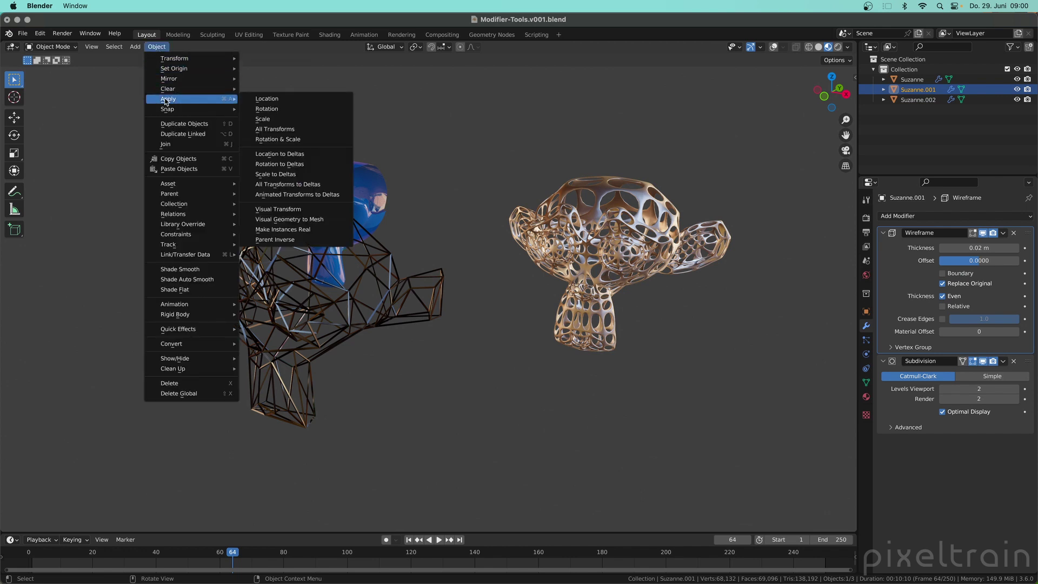
click(318, 220)
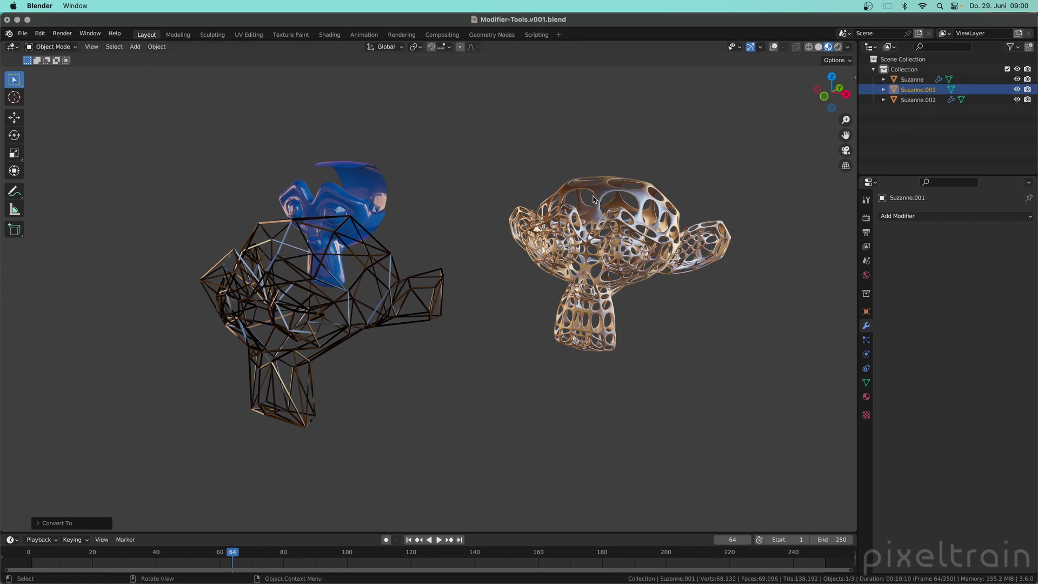
key(ctrl+Tab)
click(627, 200)
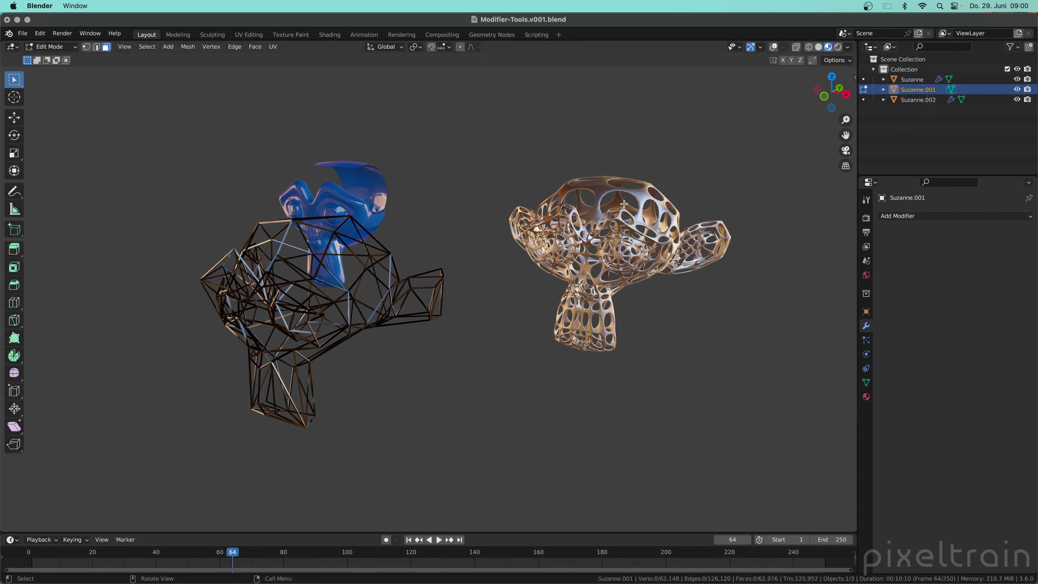
Step: Turn viewport overlays back on and box-select the right monkey's top faces
click(773, 47)
key(alt+a)
scroll(629, 269, up, 3)
drag(475, 135, 670, 254)
scroll(636, 231, down, 3)
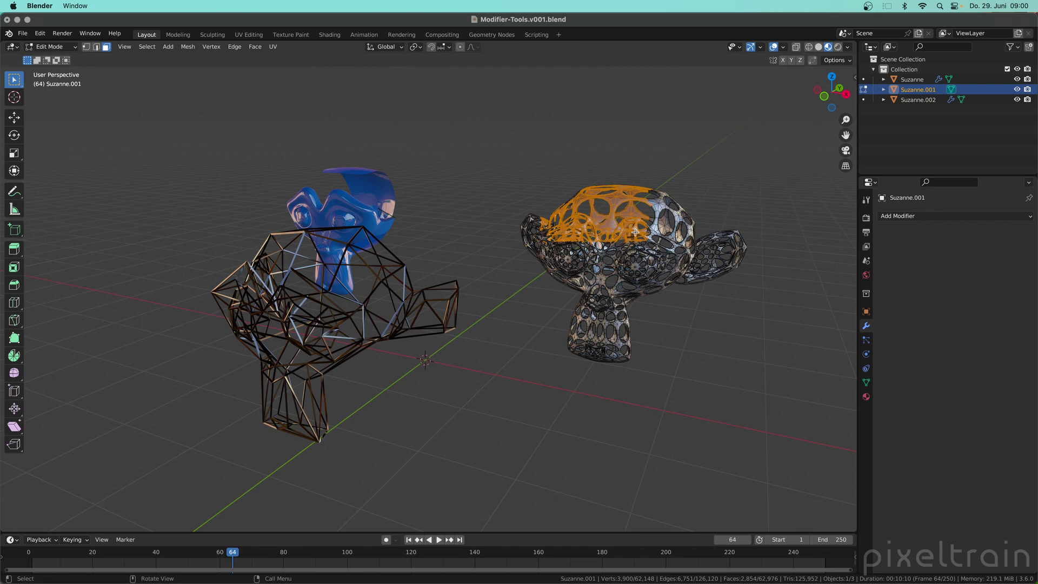
Step: Undo back to Object Mode, restoring Suzanne.001's Wireframe and Subdivision modifiers, then deselect everything
key(ctrl+z)
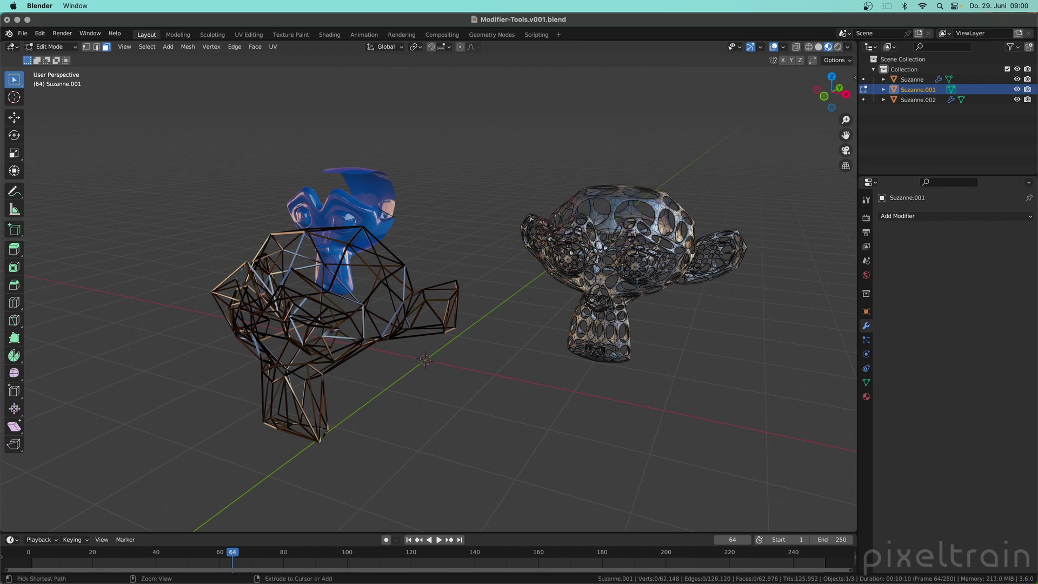
key(ctrl+shift+z)
key(ctrl+z)
key(Tab)
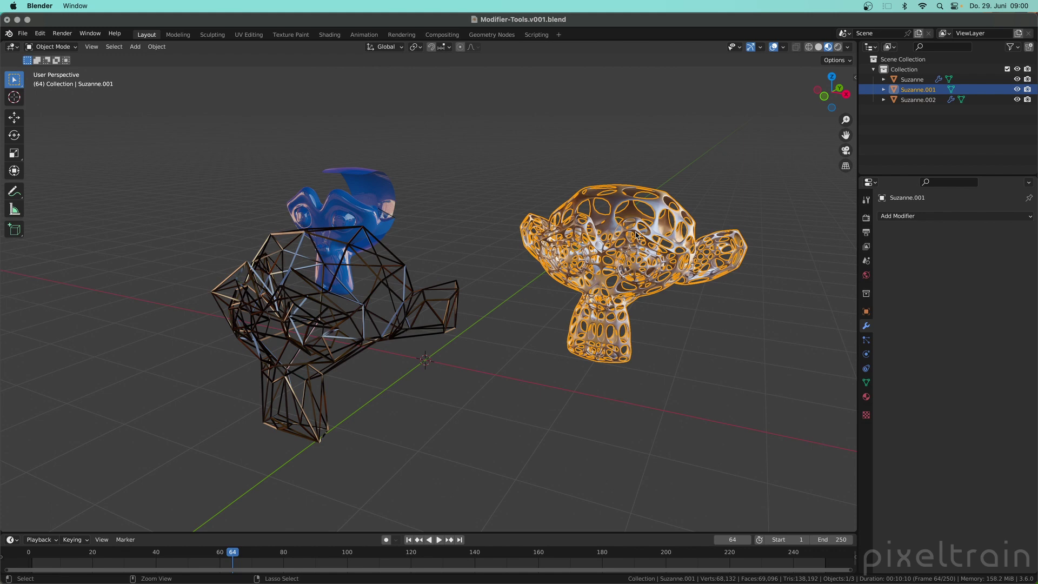
key(ctrl+z)
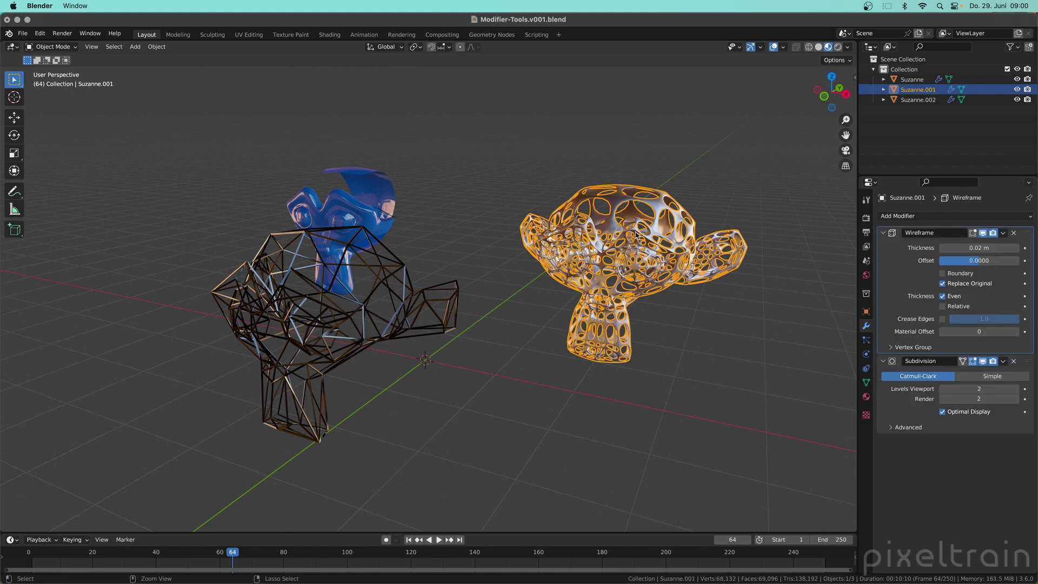
click(792, 190)
middle_drag(656, 264, 647, 265)
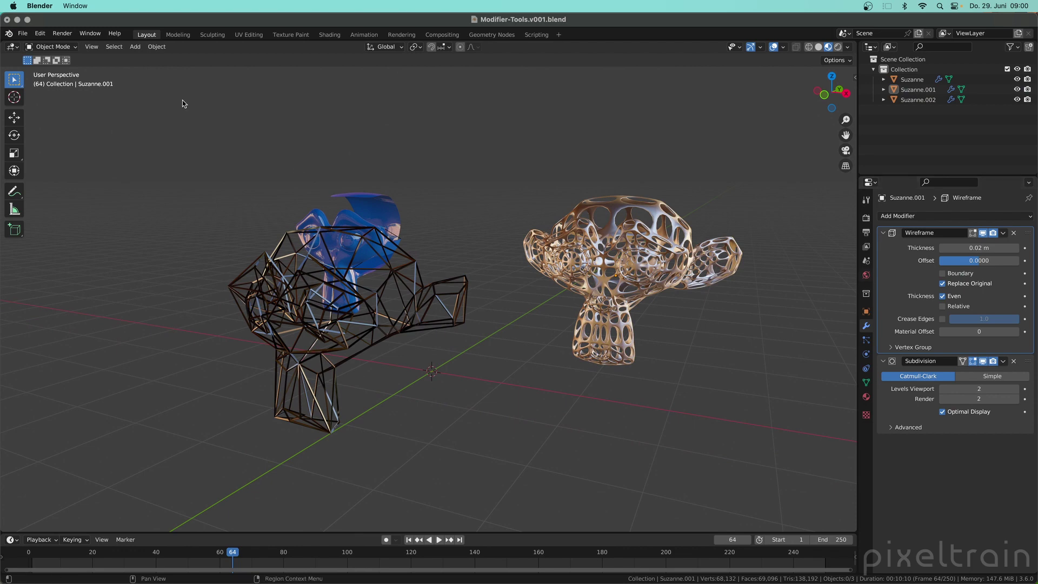
Step: Search the add-ons for 'mod' and enable Interface: Modifier Tools, expanding its details
key(super+comma)
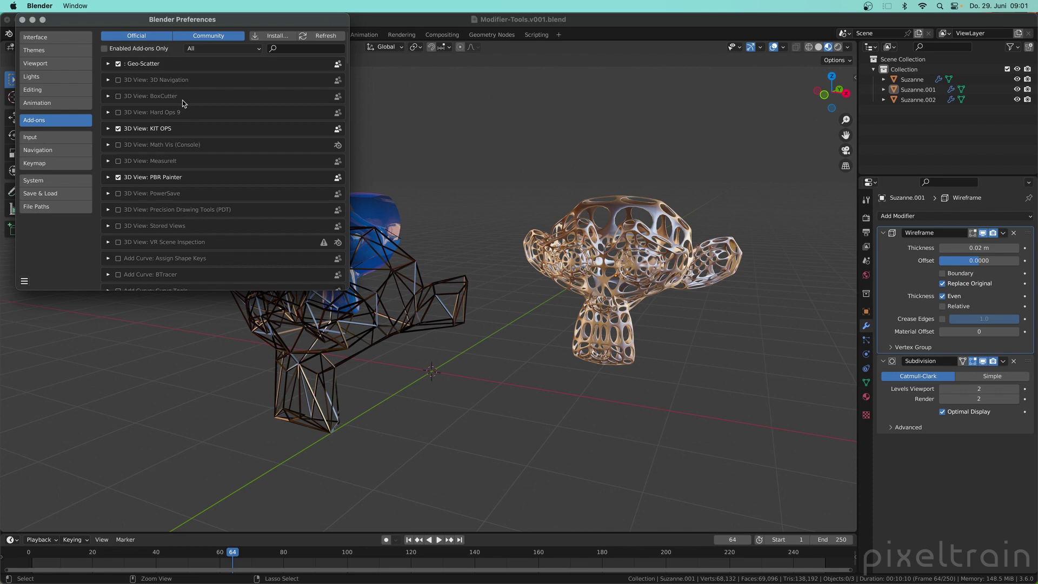
drag(202, 23, 523, 122)
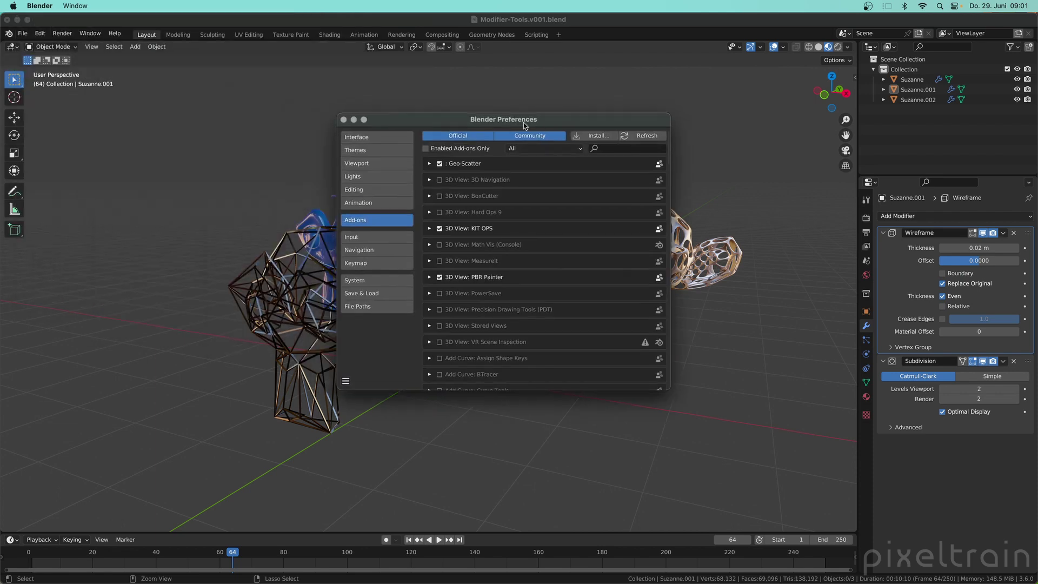
click(614, 148)
text(mdo)
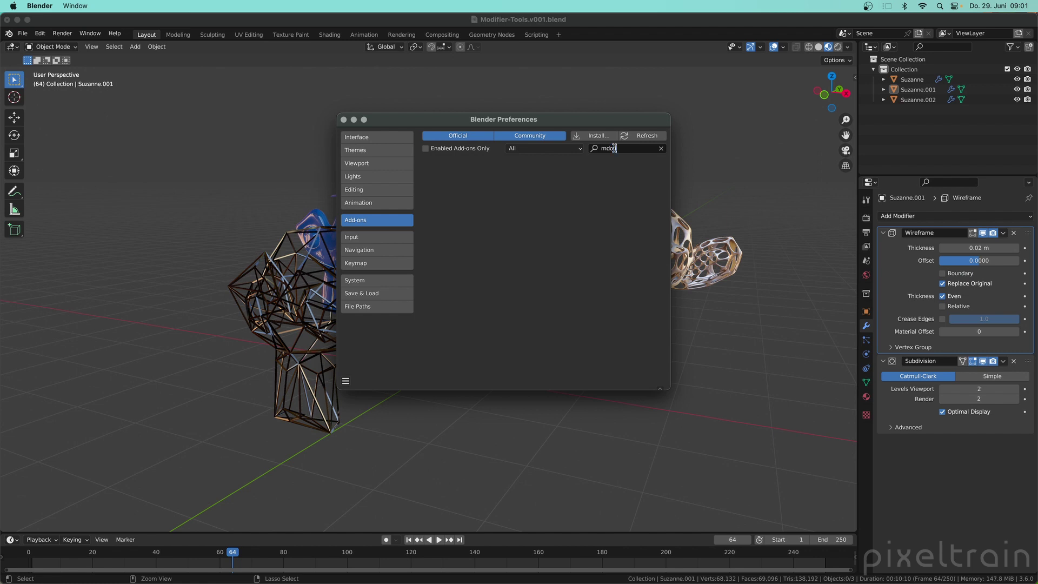
key(BackSpace)
key(BackSpace)
text(od)
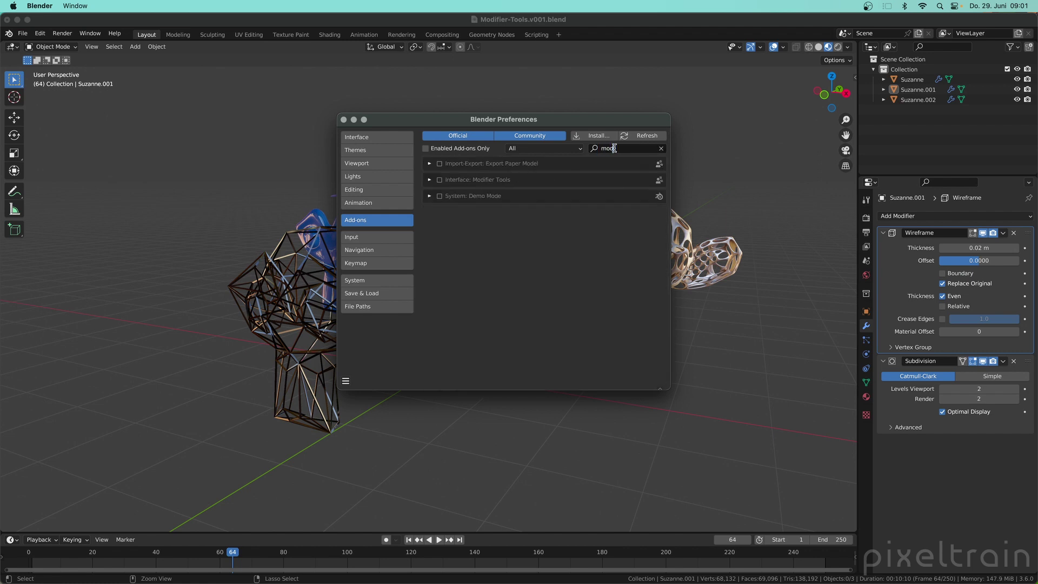
click(440, 180)
click(429, 179)
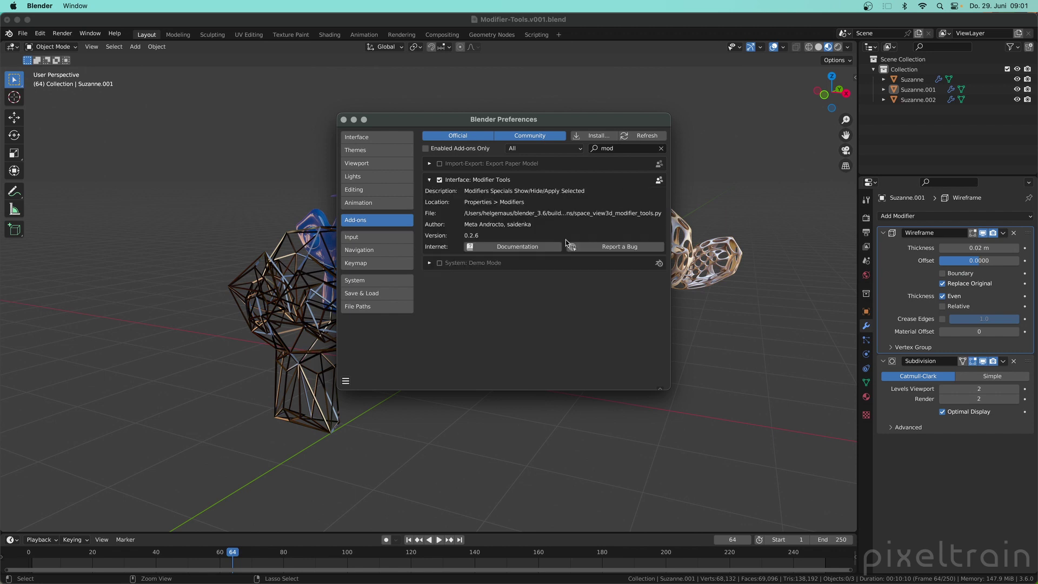
Step: Close Preferences, view the new Apply All/Delete All/Toggle Stack buttons on both Suzannes, then deselect
click(344, 120)
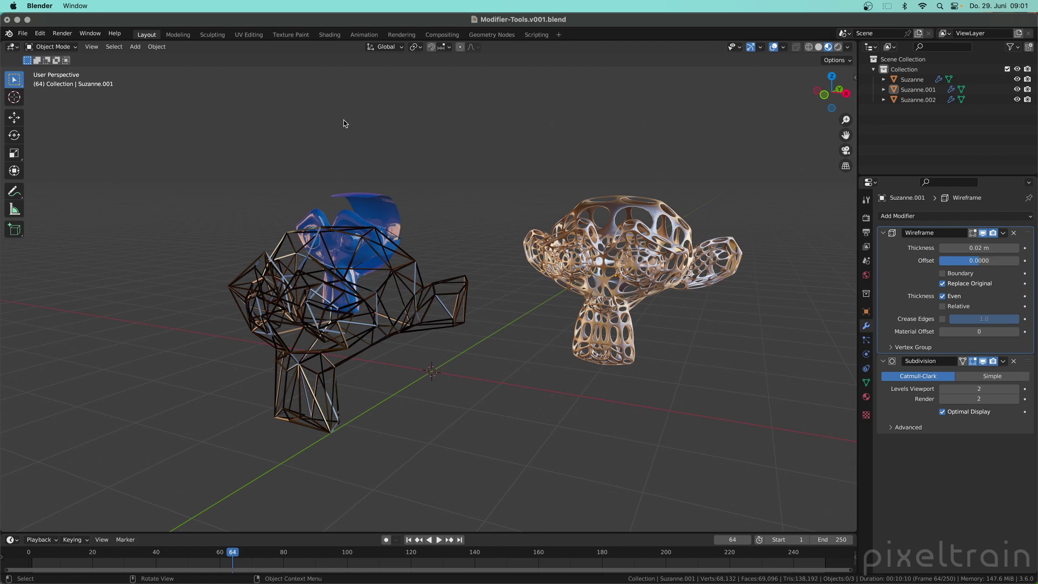
click(940, 81)
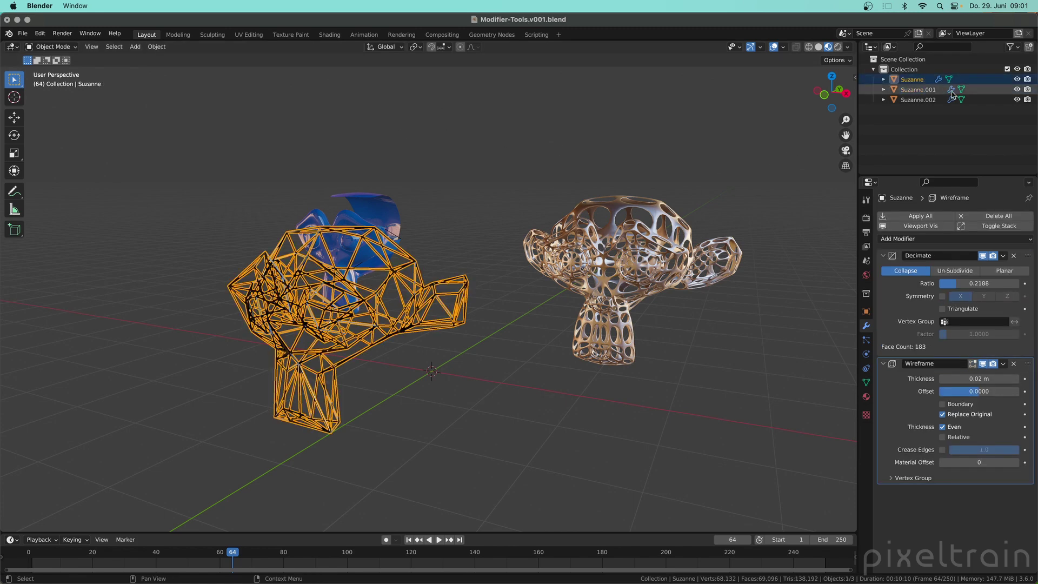
click(936, 89)
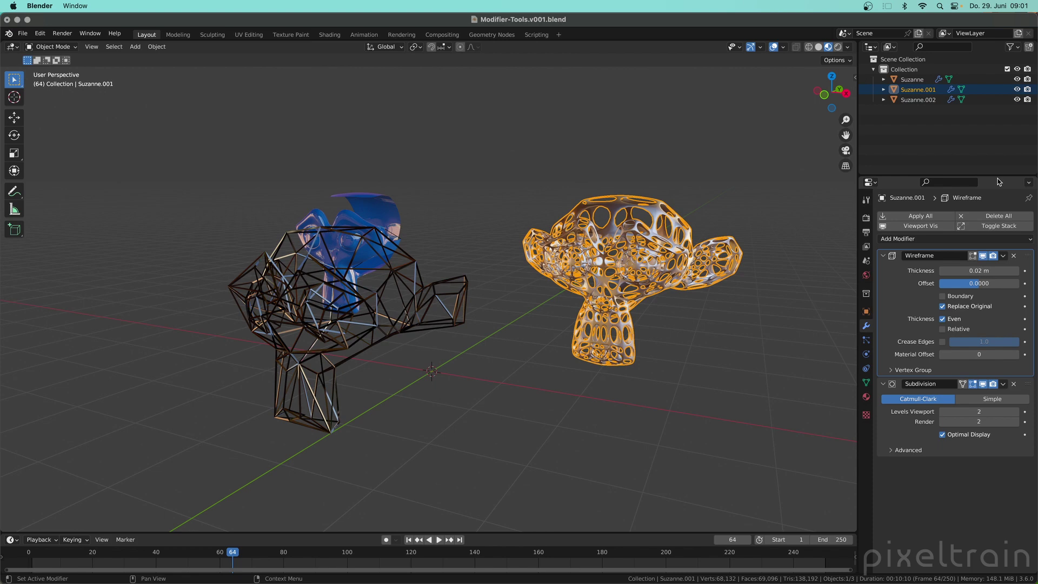
click(758, 342)
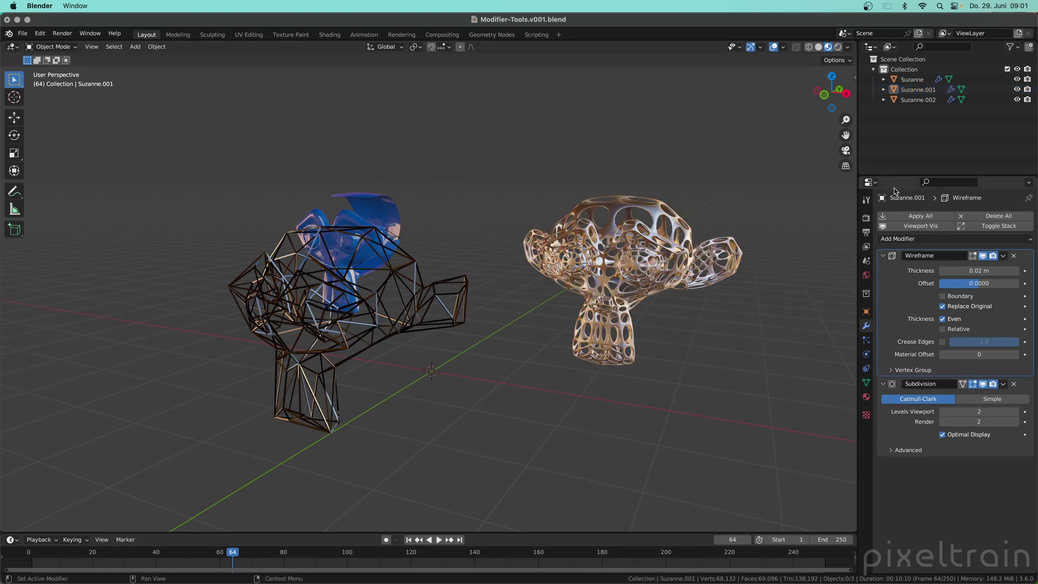
mouse_move(475, 323)
middle_down()
mouse_move(449, 325)
mouse_move(463, 317)
middle_up()
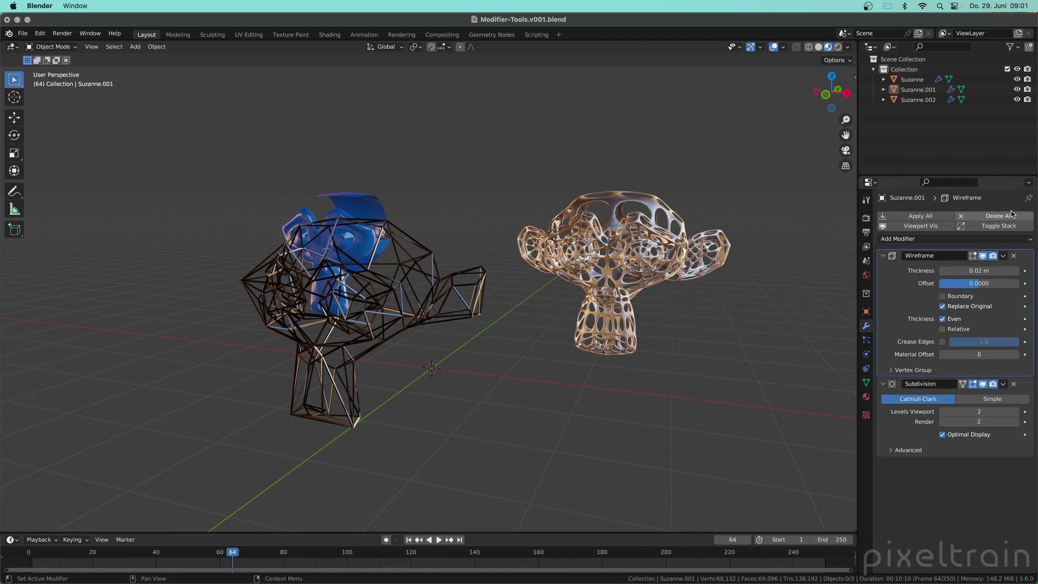
Step: Select Suzanne.001, hide the viewport overlays and zoom in
click(613, 200)
click(773, 47)
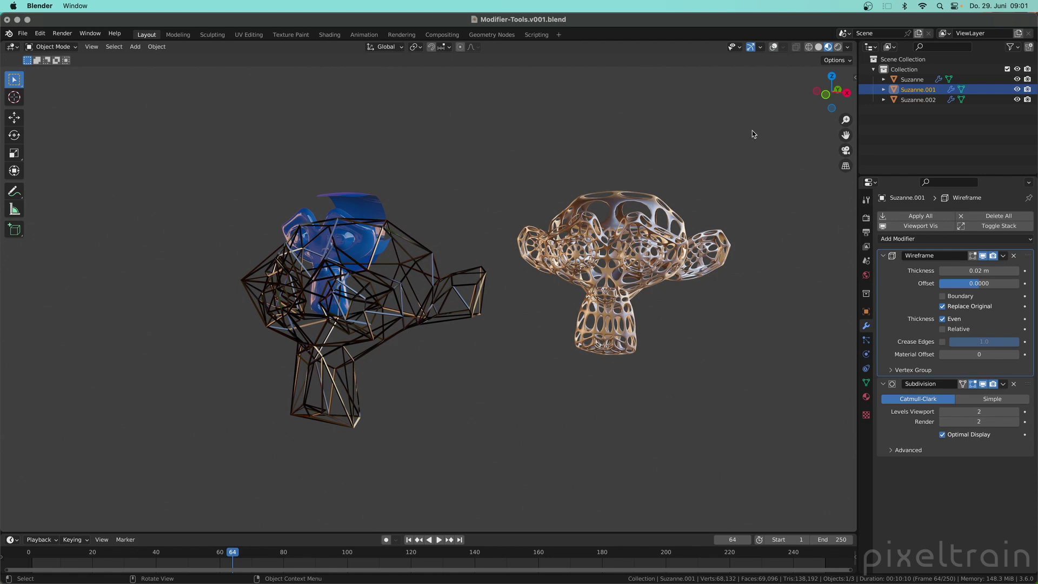
scroll(692, 244, up, 5)
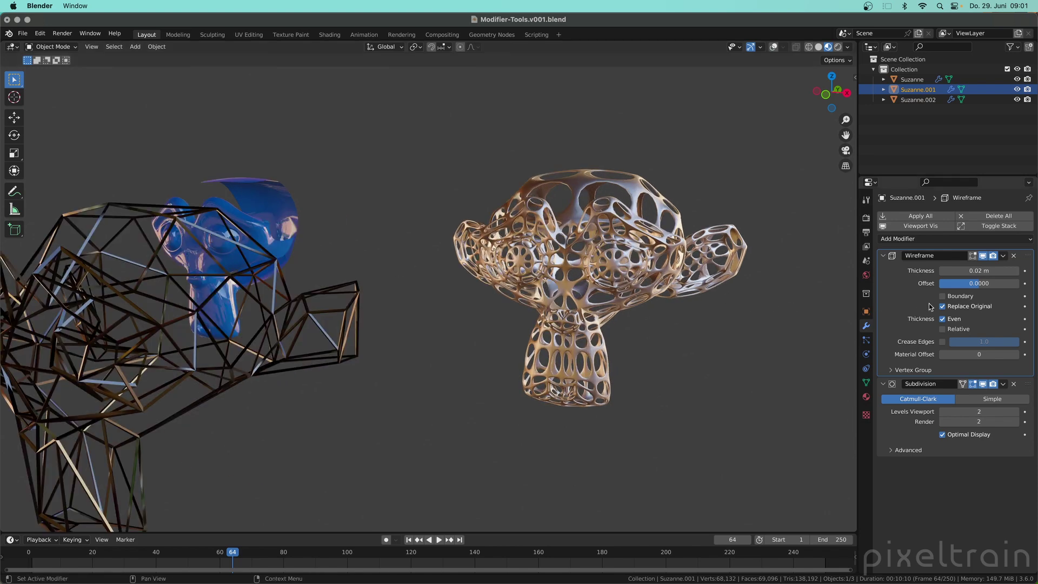
Step: Fold and unfold all of Suzanne.001's modifier panels repeatedly with Toggle Stack
click(985, 230)
click(985, 230)
click(986, 229)
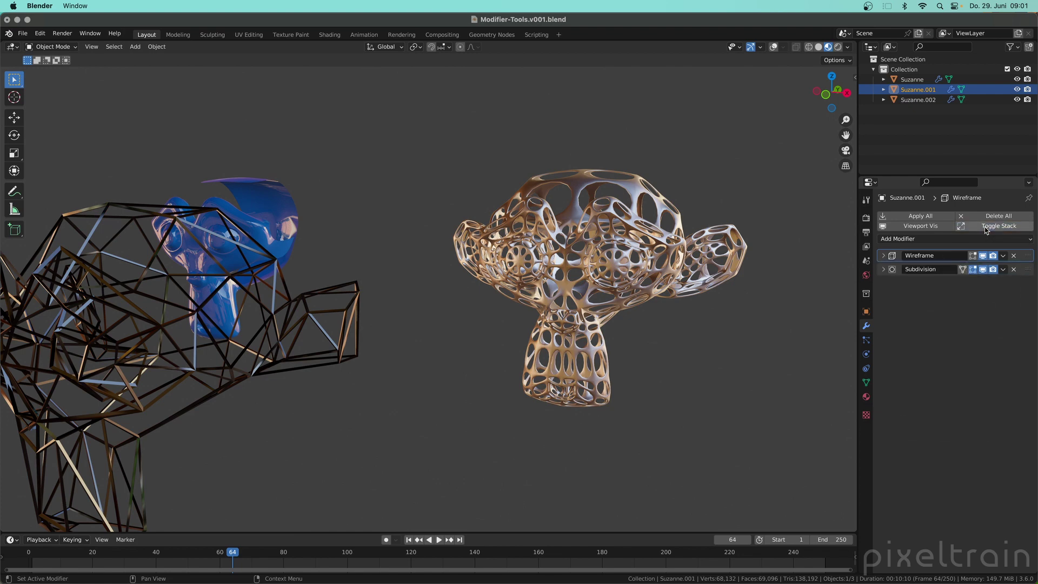
click(986, 230)
click(985, 230)
click(986, 229)
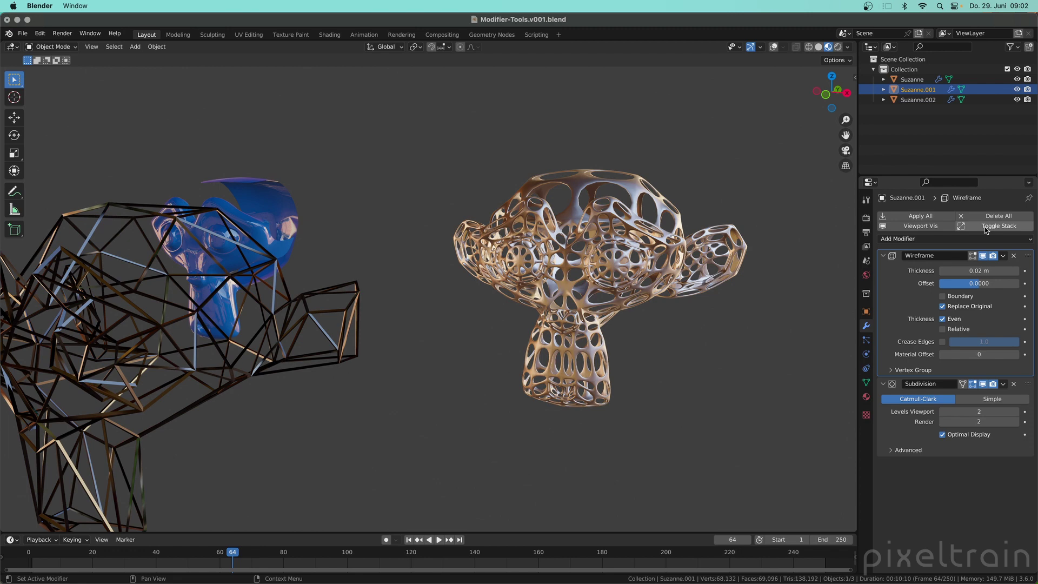
click(985, 230)
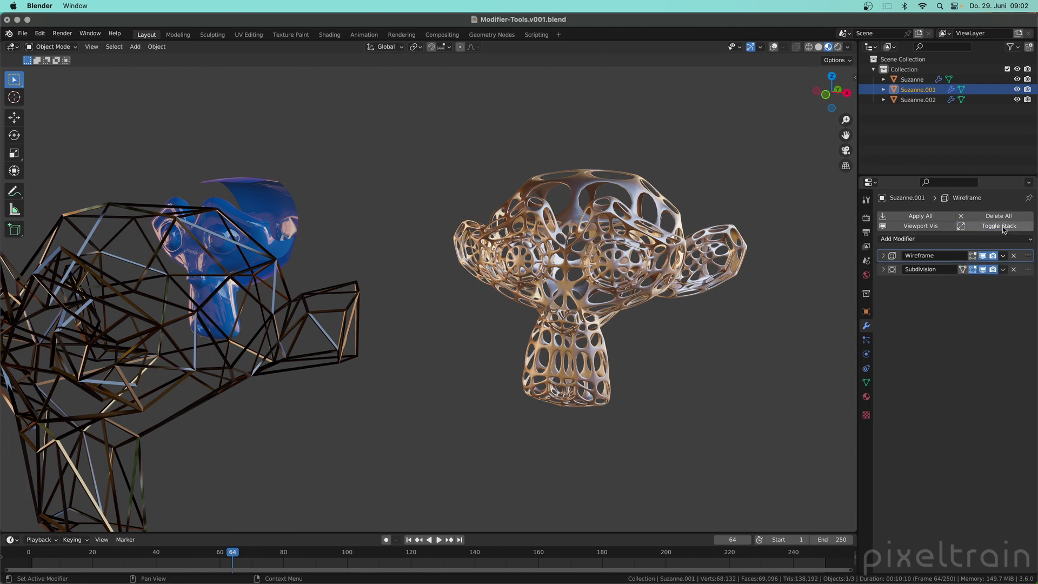
click(986, 230)
click(999, 226)
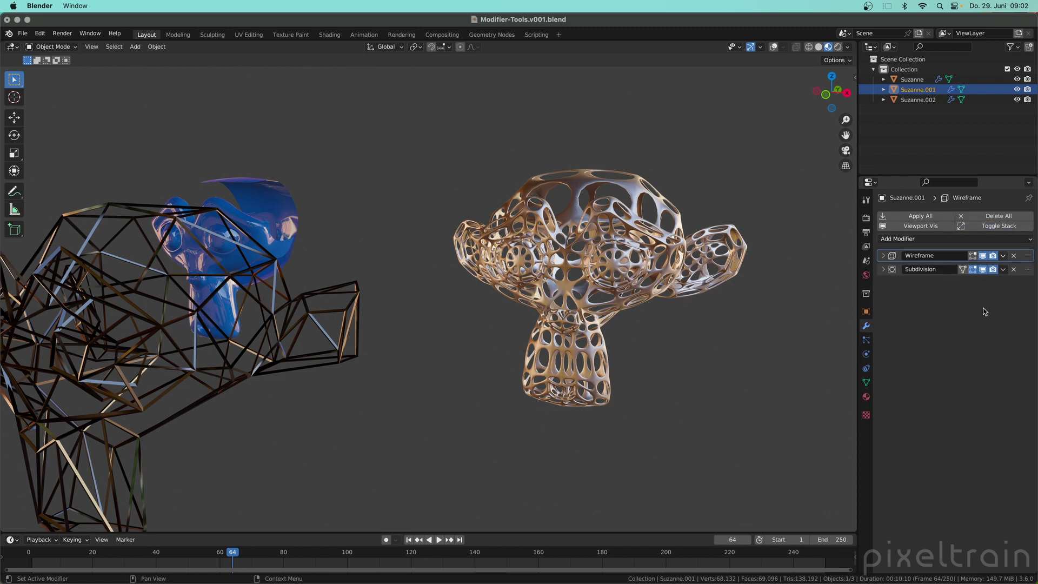
click(884, 256)
click(884, 258)
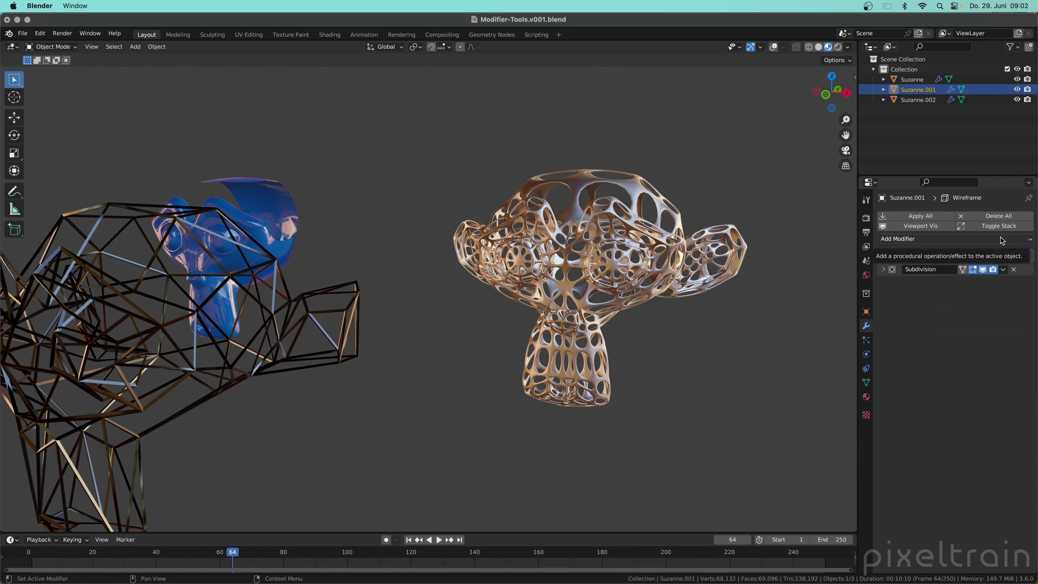
click(990, 227)
click(990, 227)
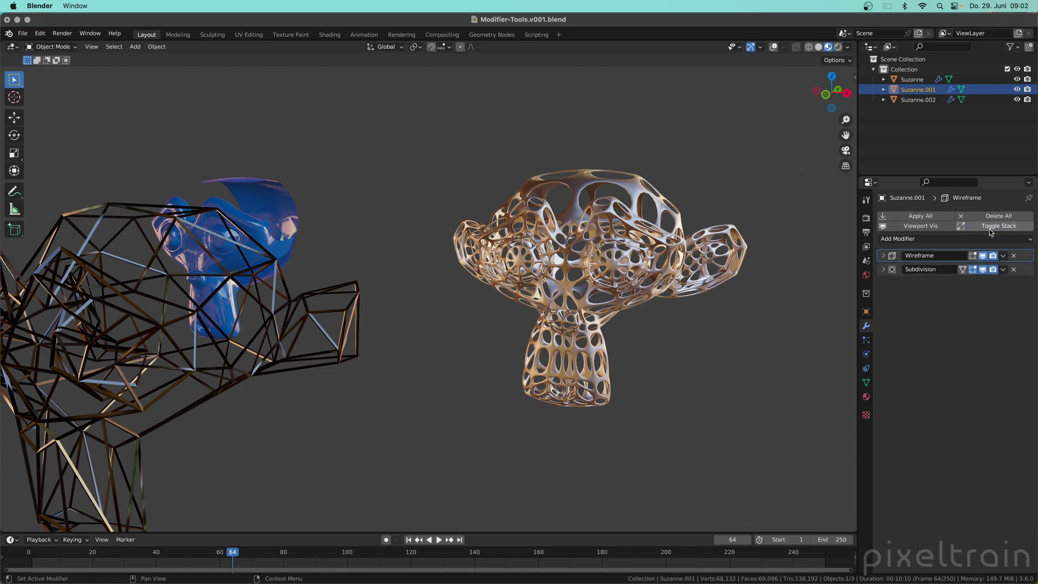
click(990, 227)
click(990, 230)
Step: Collapse the stack and switch Wireframe and Subdivision viewport display off and back on
click(990, 230)
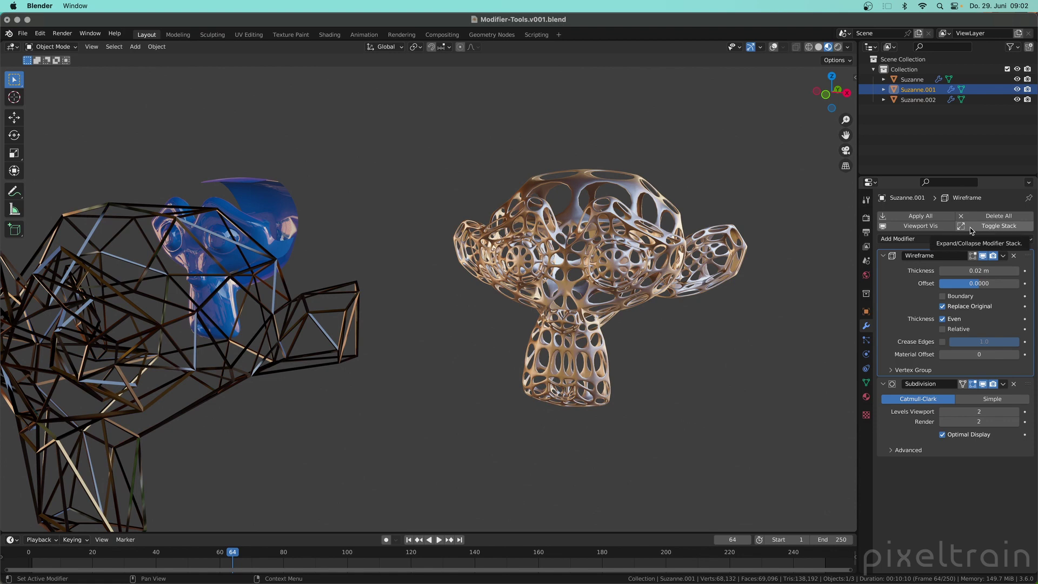
click(970, 227)
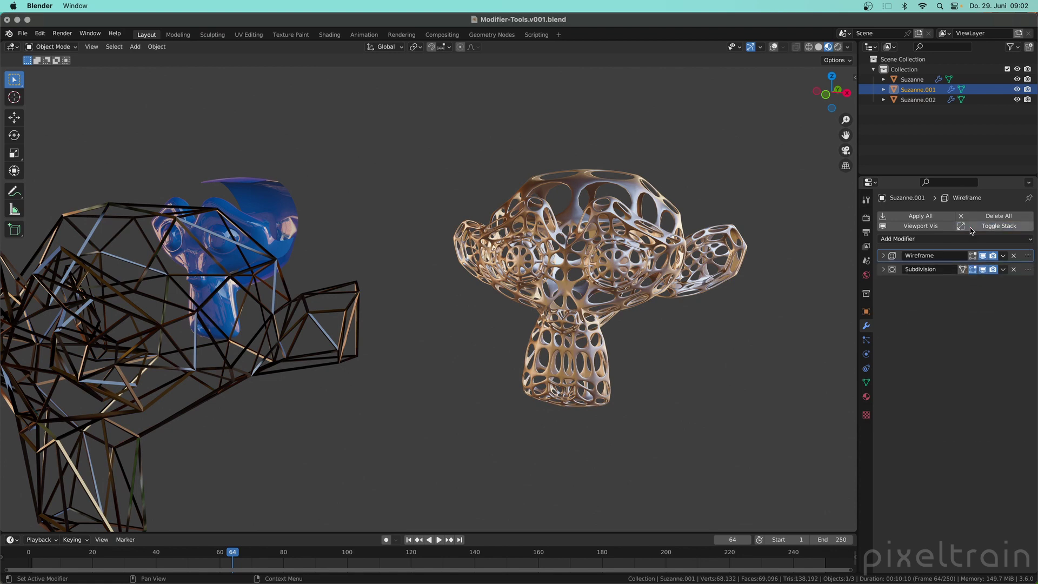
click(983, 256)
click(983, 270)
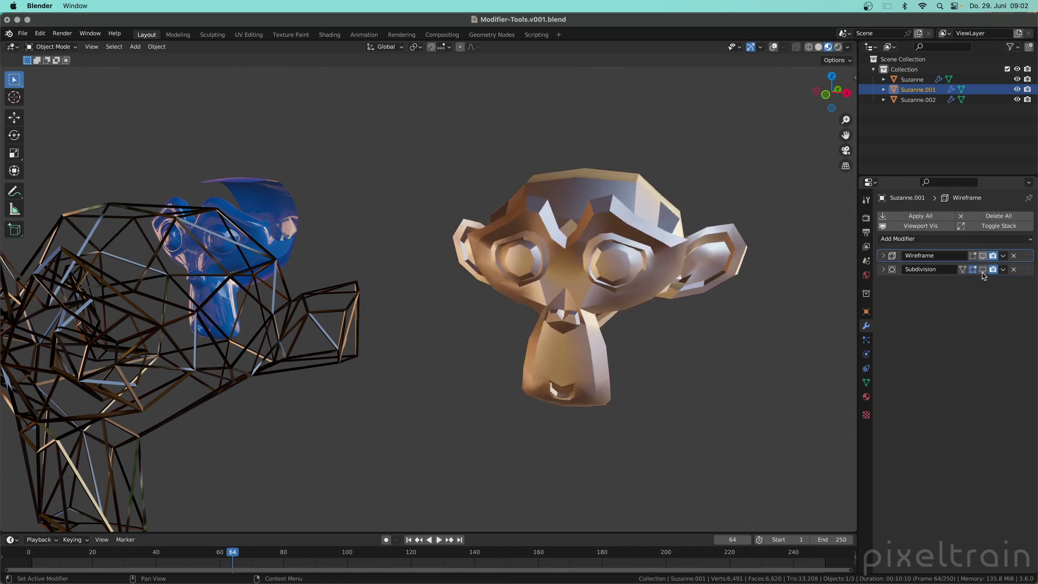
click(983, 256)
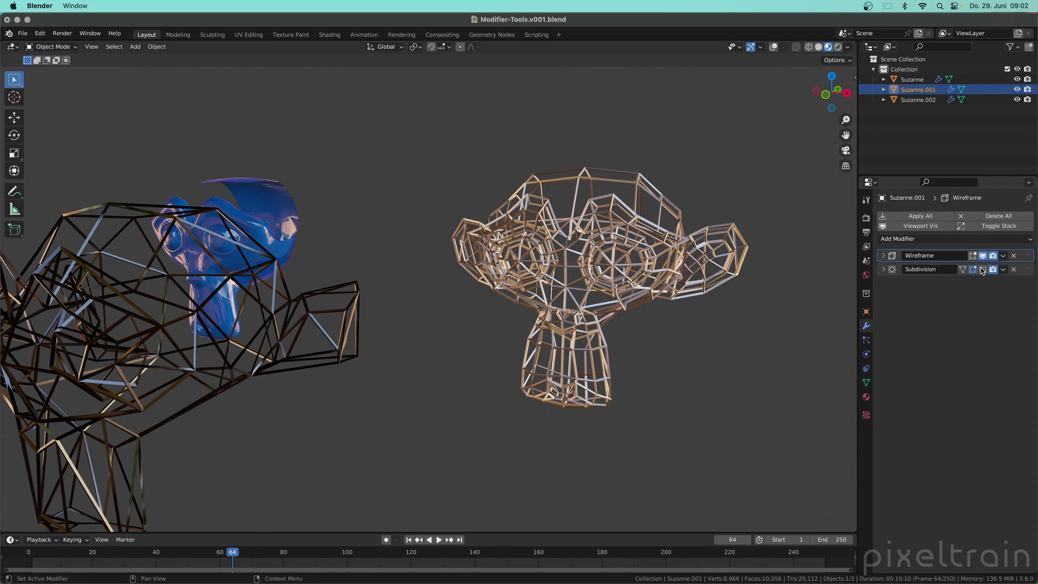
click(983, 257)
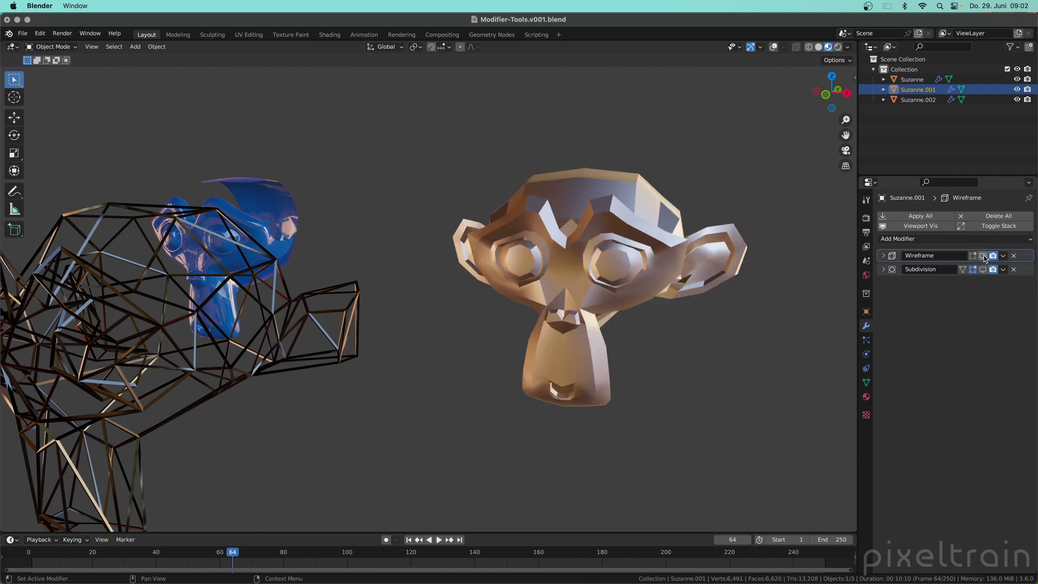
click(983, 257)
click(983, 269)
Step: Hide both modifiers again, then re-enable Wireframe and Subdivision for the smooth lattice
click(982, 256)
click(982, 269)
click(982, 256)
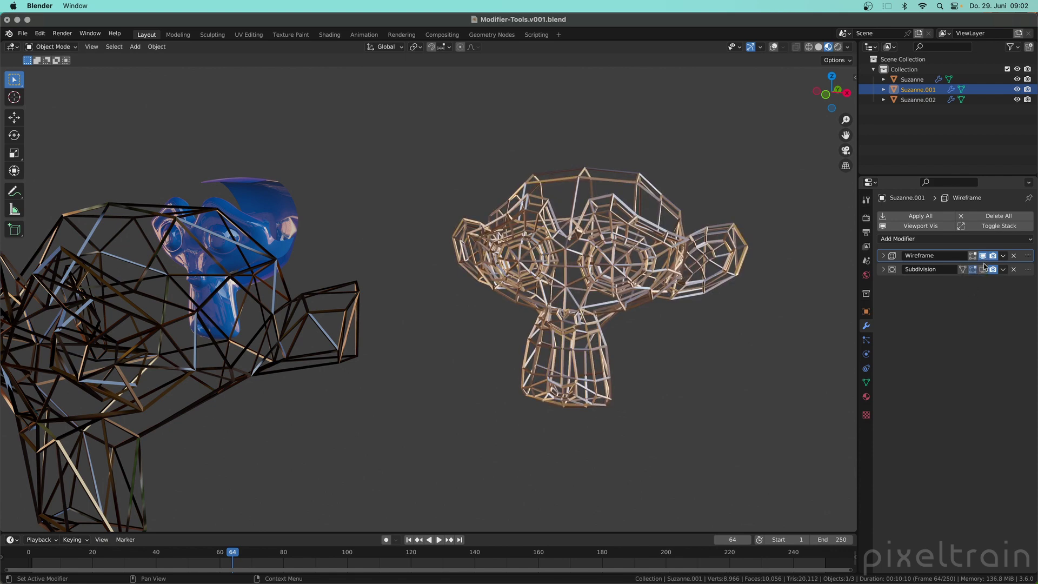
click(982, 269)
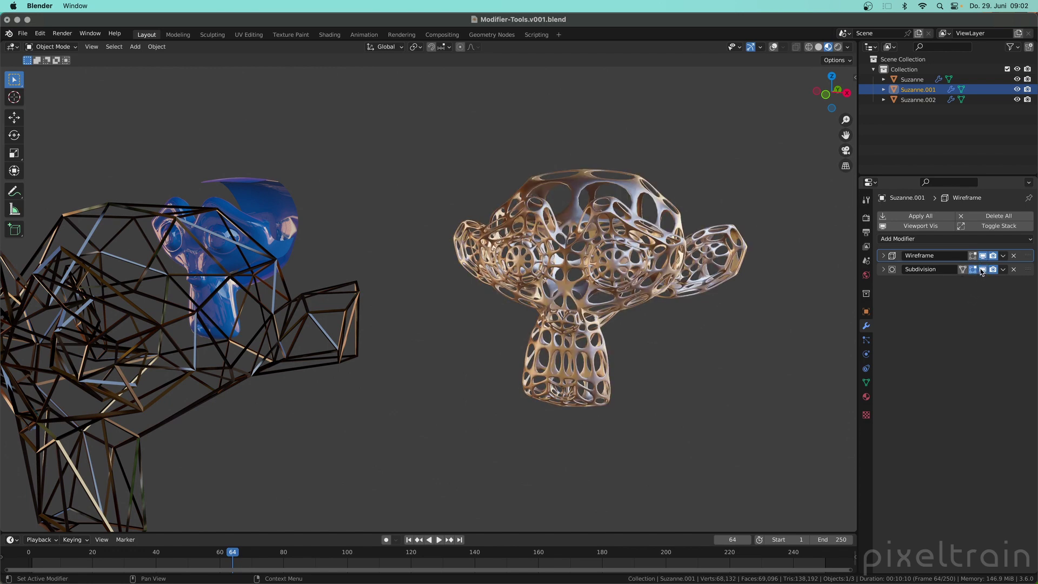
drag(982, 269, 983, 257)
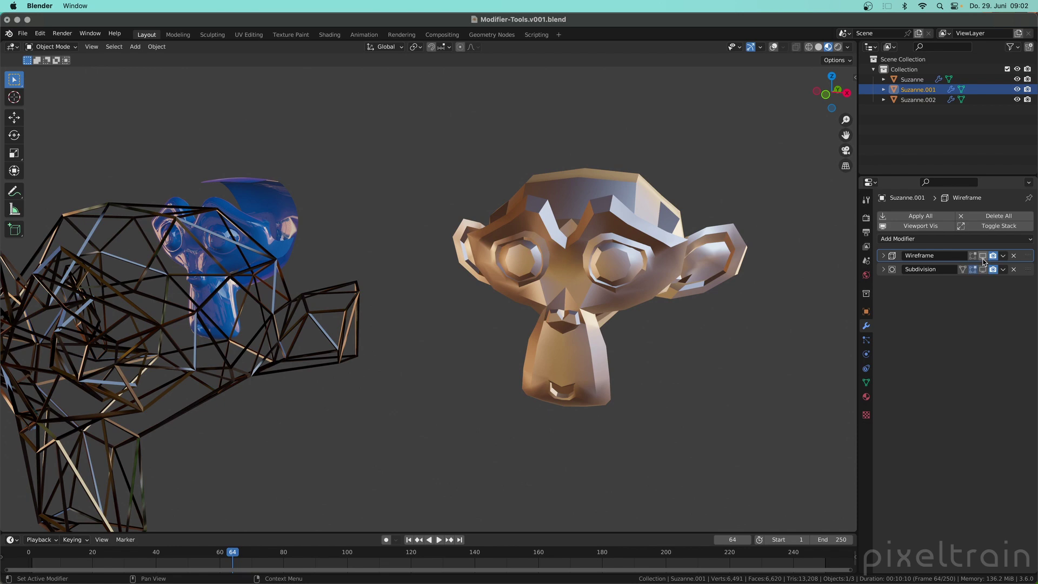
click(983, 257)
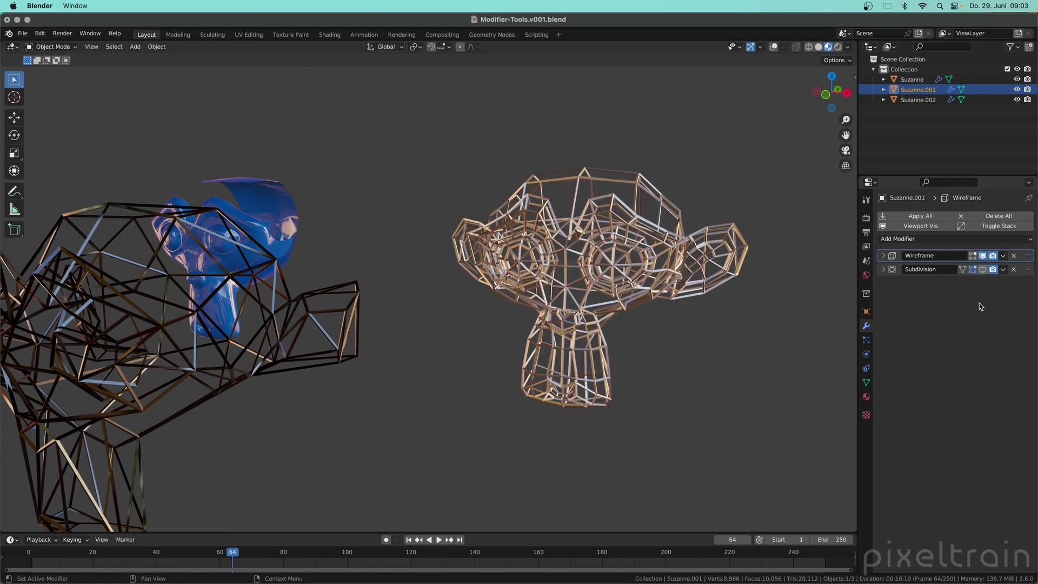
click(983, 269)
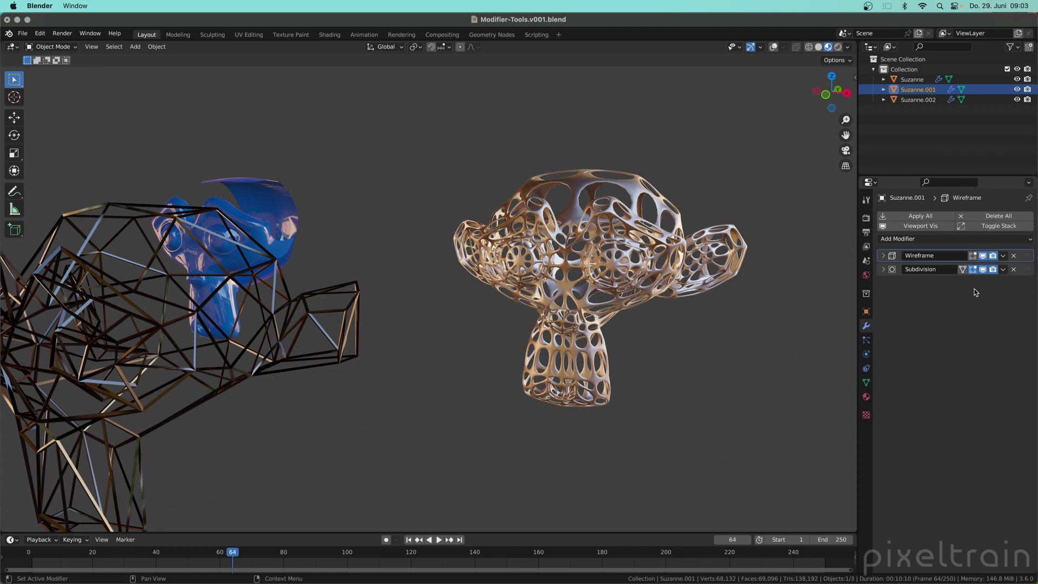
Step: Test the panel expand/collapse and Realtime toggles, leaving Subdivision hidden in the viewport
click(986, 227)
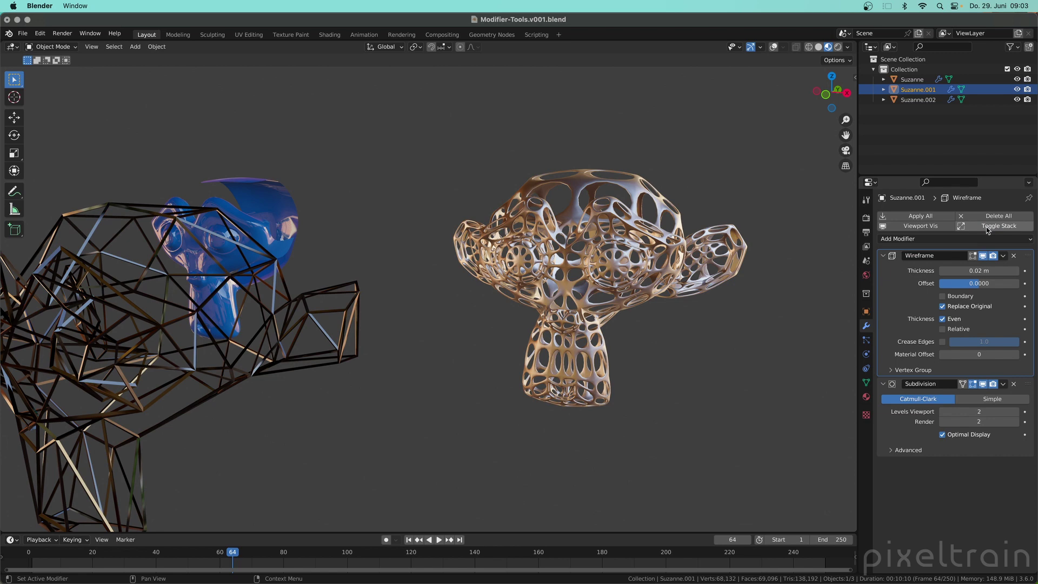
click(986, 227)
click(983, 255)
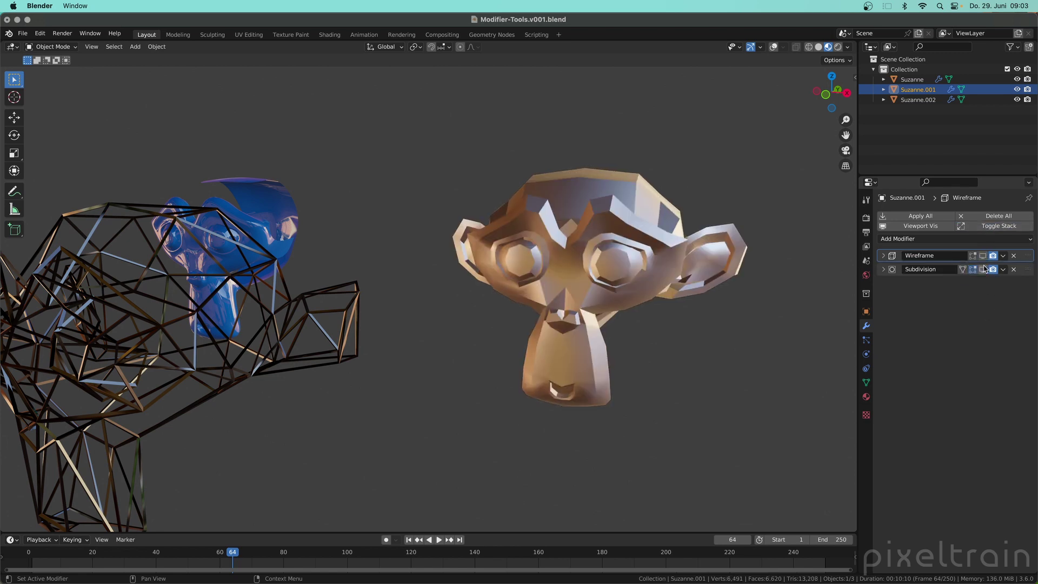
click(982, 269)
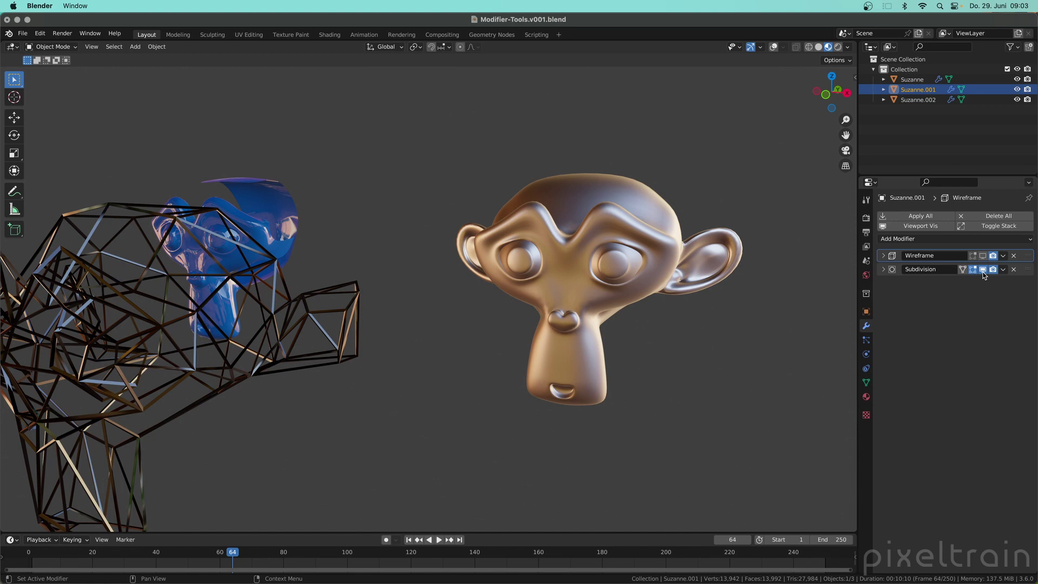
click(982, 269)
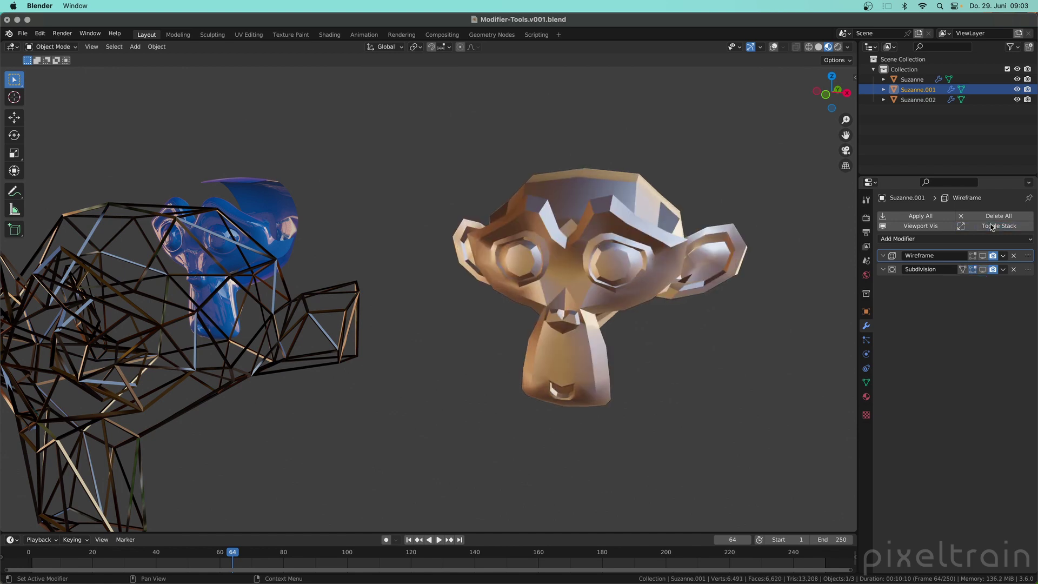
Step: Expand both panels, re-show Wireframe and Subdivision, then toggle Viewport Vis until modifiers are hidden
ctrl+click(980, 261)
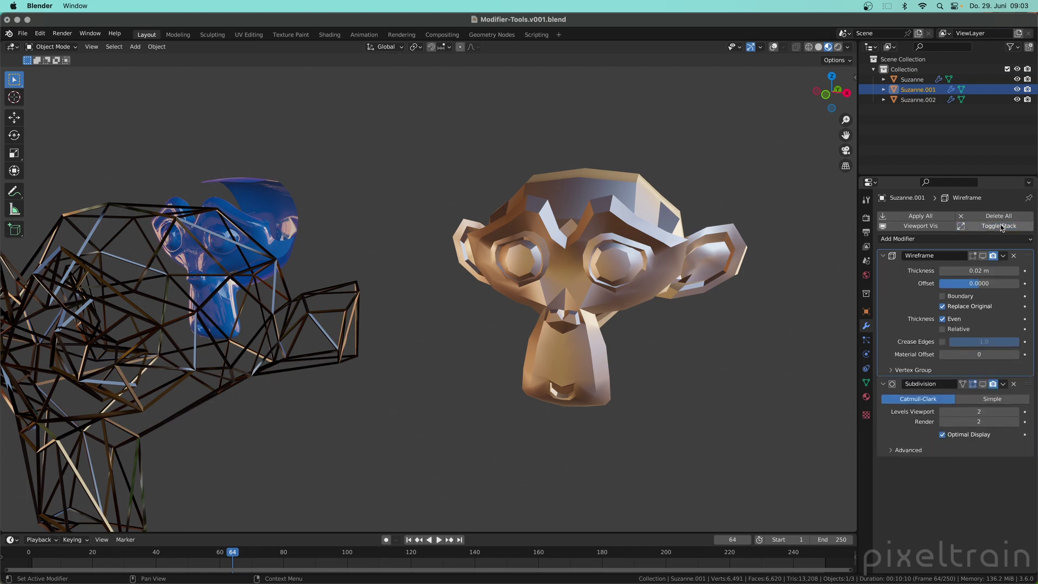
click(982, 258)
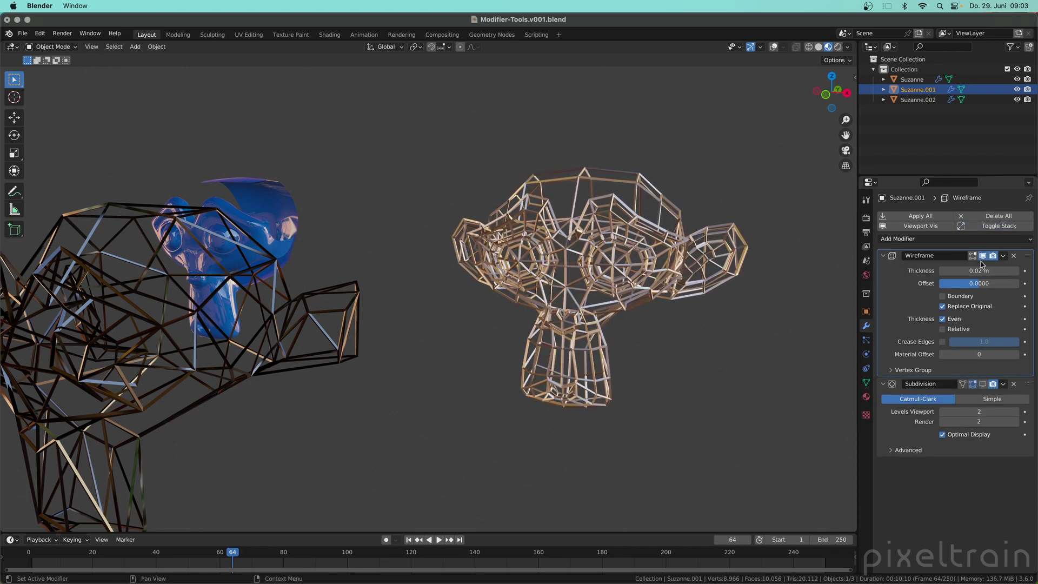
click(983, 384)
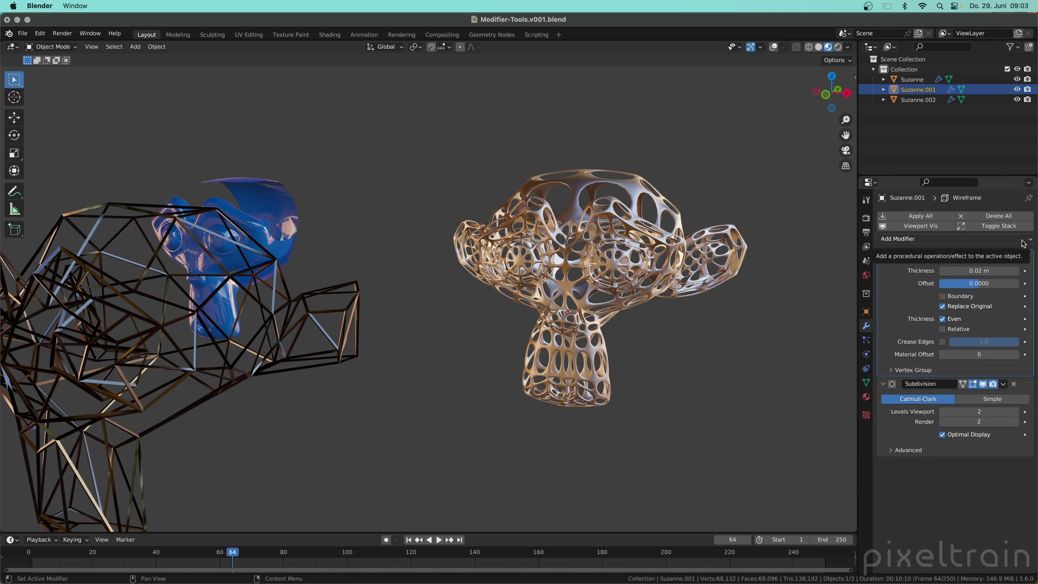
click(929, 230)
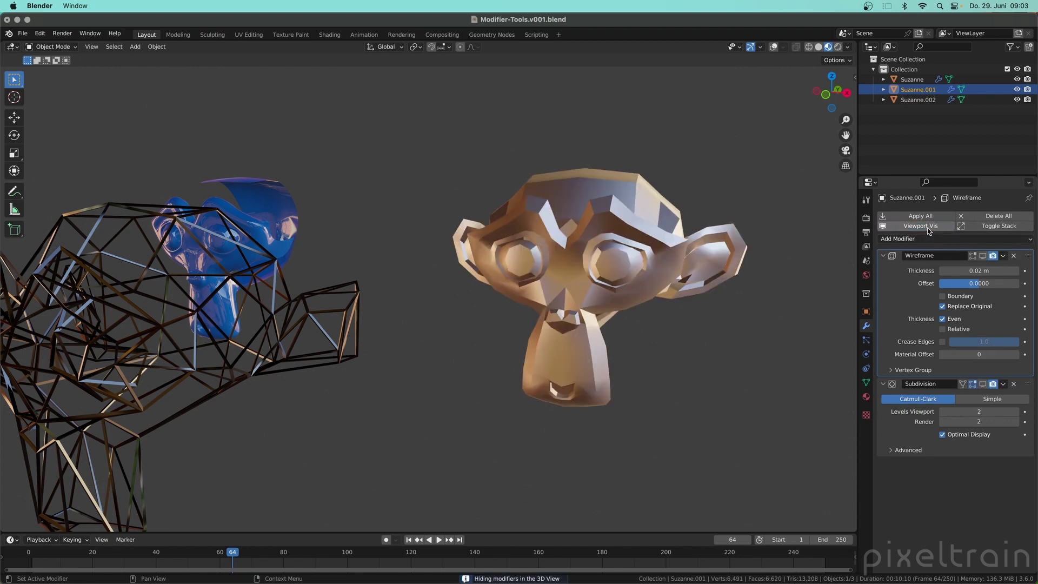
click(929, 230)
click(929, 230)
click(928, 230)
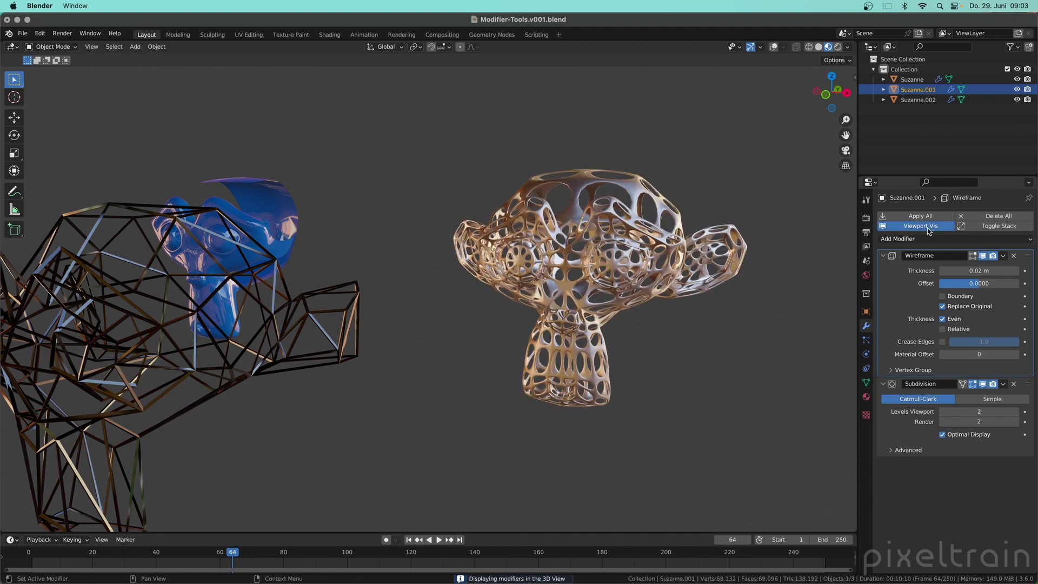
click(928, 230)
click(929, 230)
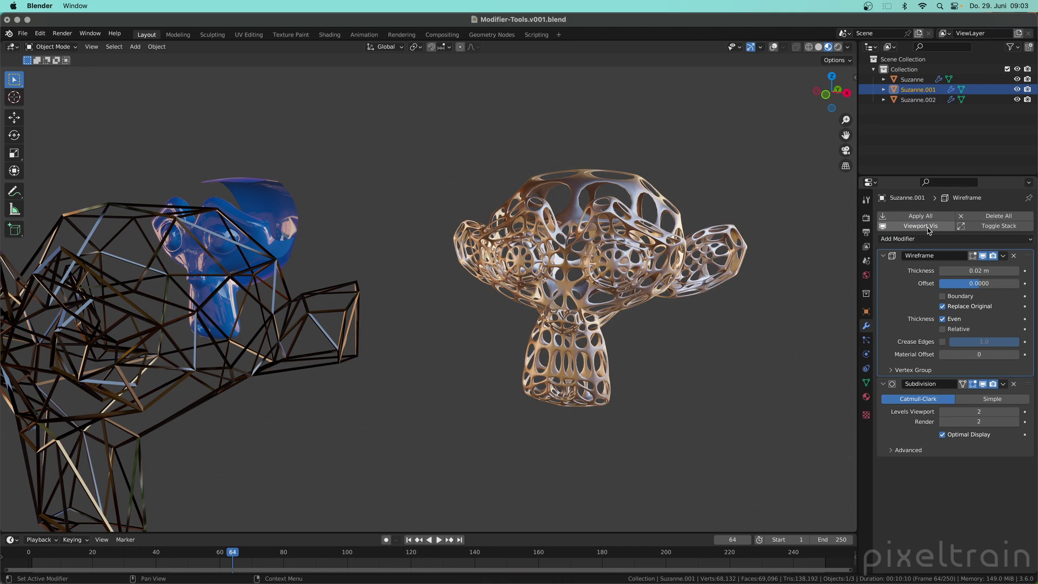
click(929, 230)
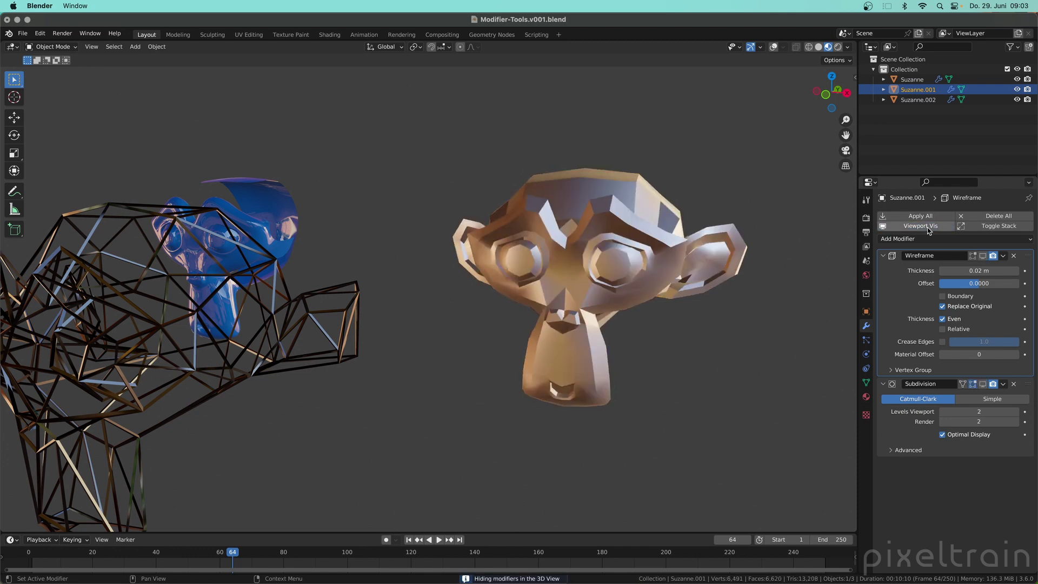
Step: Collapse the modifier panels and leave Wireframe's Realtime display off
click(981, 228)
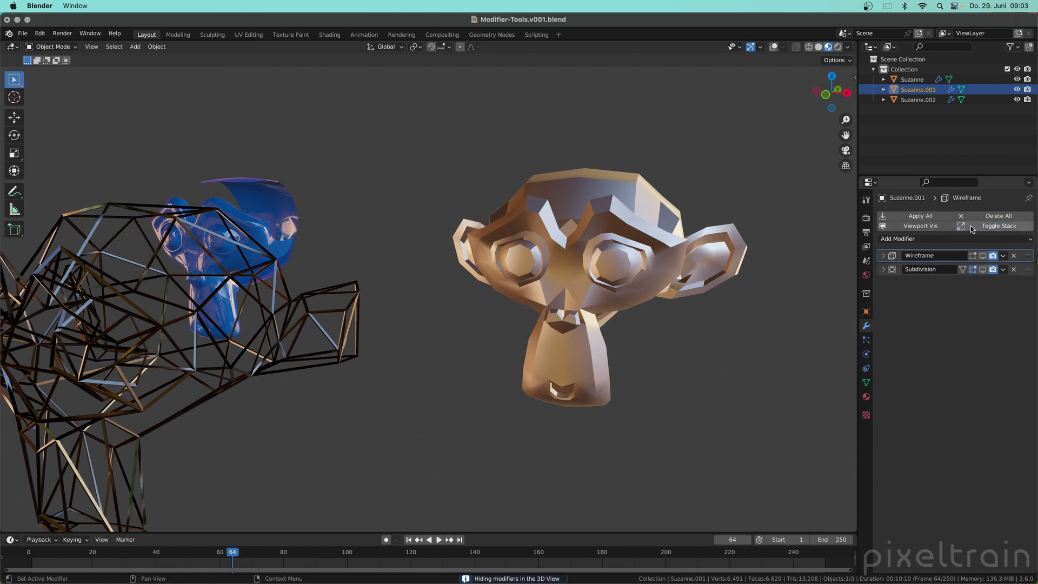
click(983, 255)
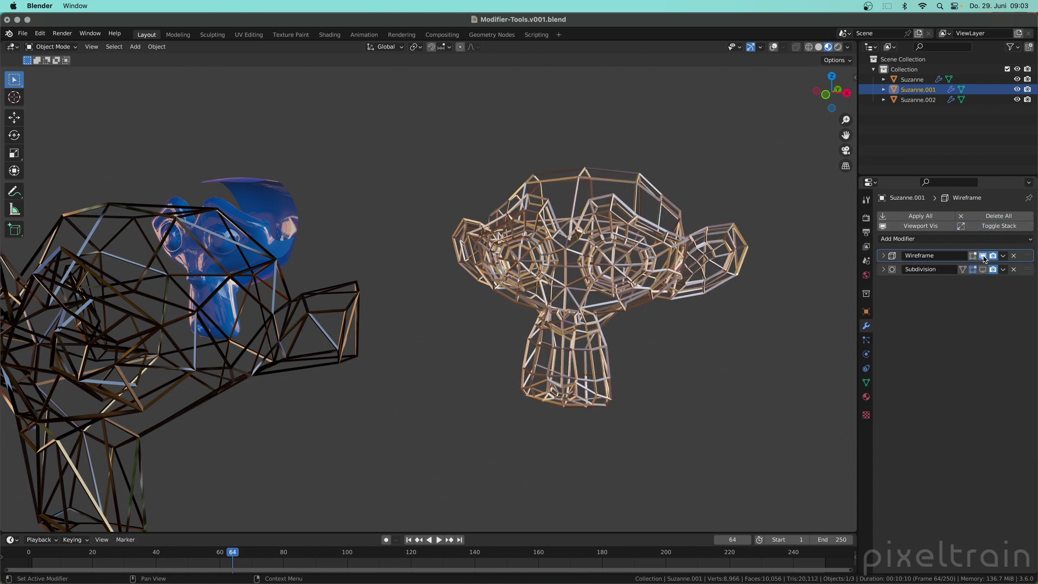
click(983, 256)
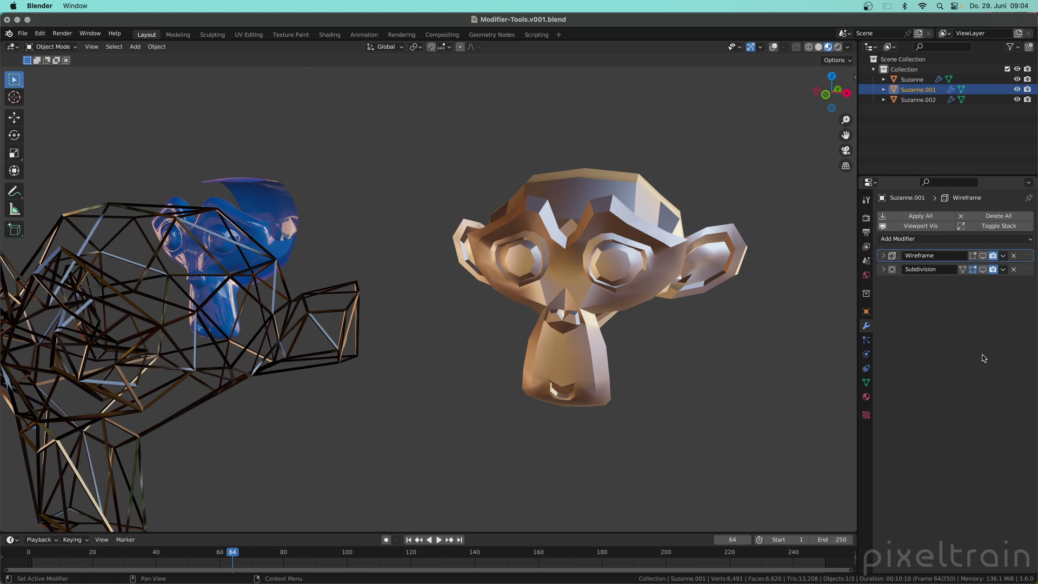
Step: Select the wireframe Suzanne and the bronze Suzanne.001 with viewport overlays shown
scroll(646, 340, down, 3)
click(684, 365)
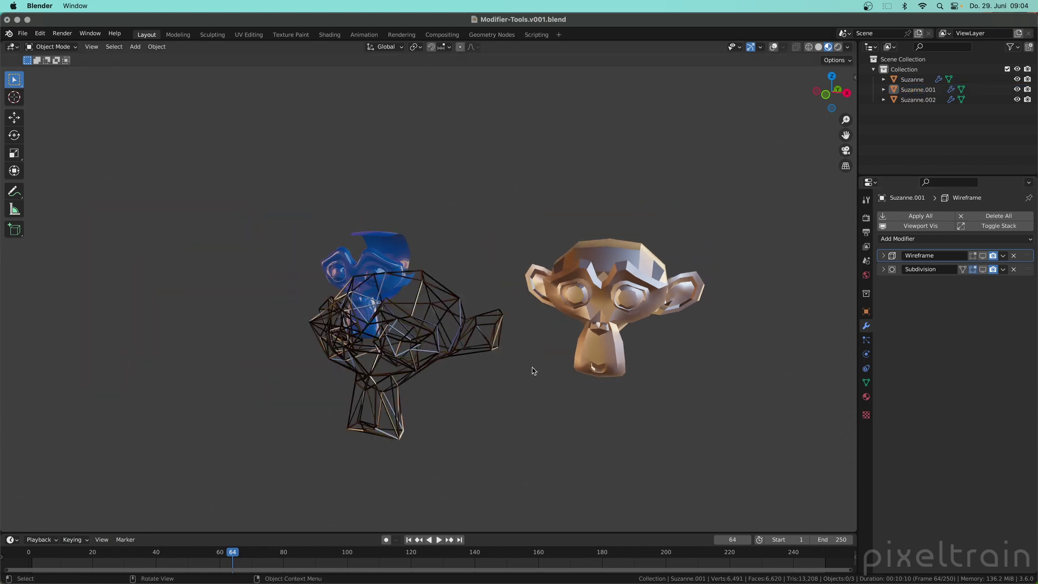
click(382, 427)
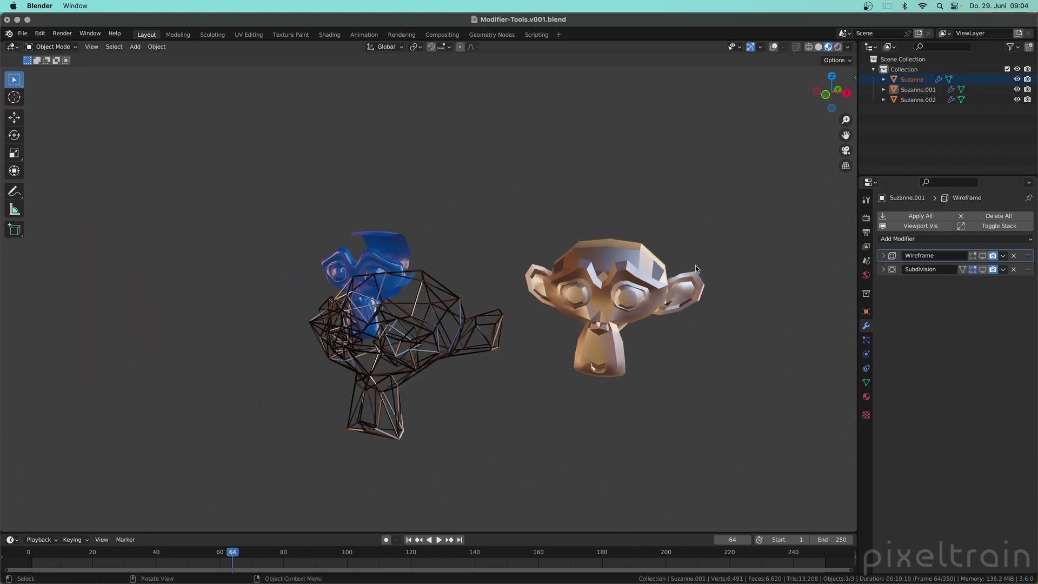
click(773, 47)
shift+click(663, 304)
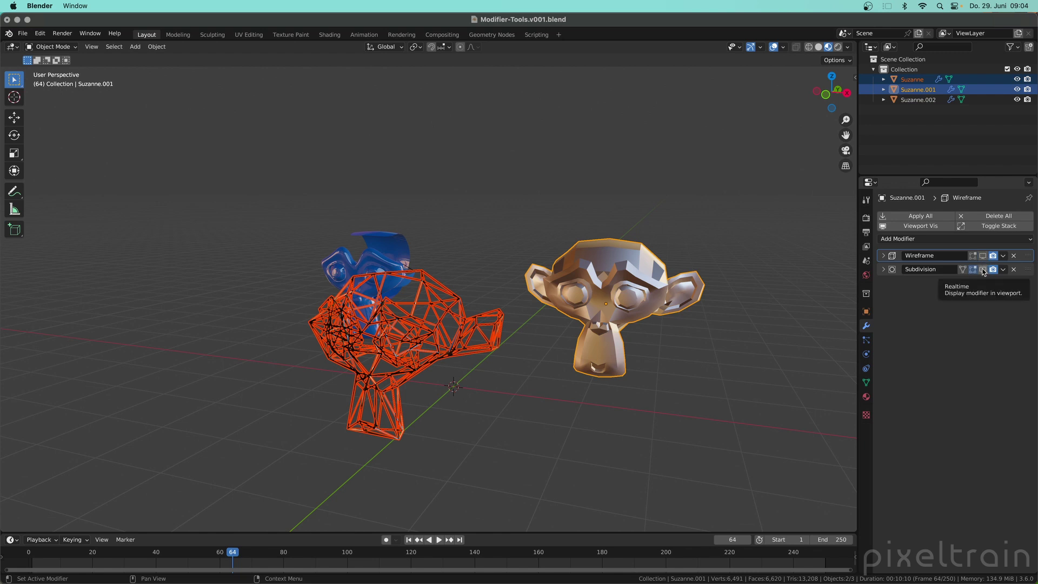
Step: Toggle Subdivision's Realtime display repeatedly to compare the bronze monkey smooth versus faceted
click(982, 269)
click(982, 269)
click(983, 270)
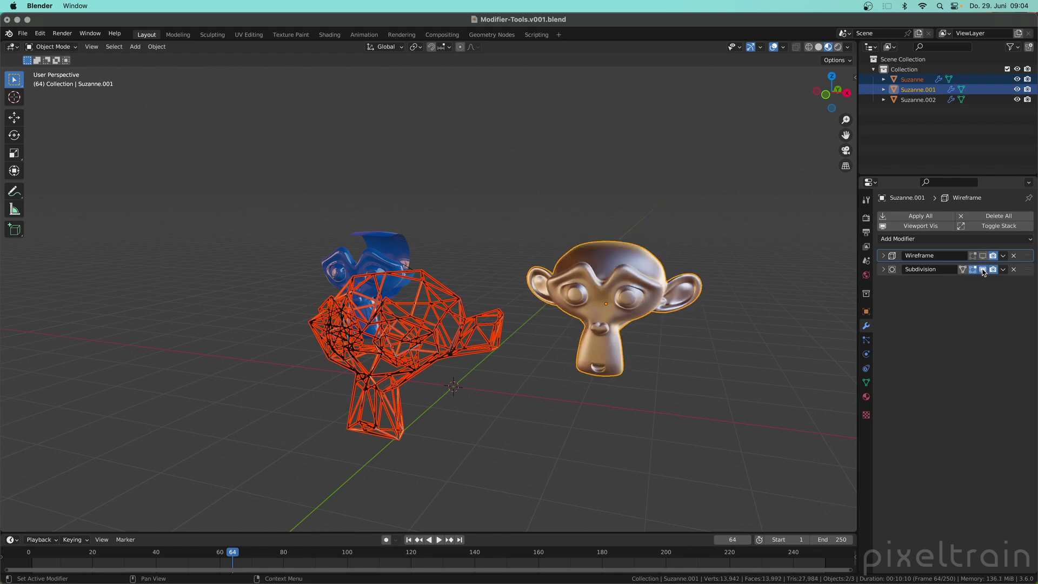
click(982, 269)
click(983, 269)
click(982, 269)
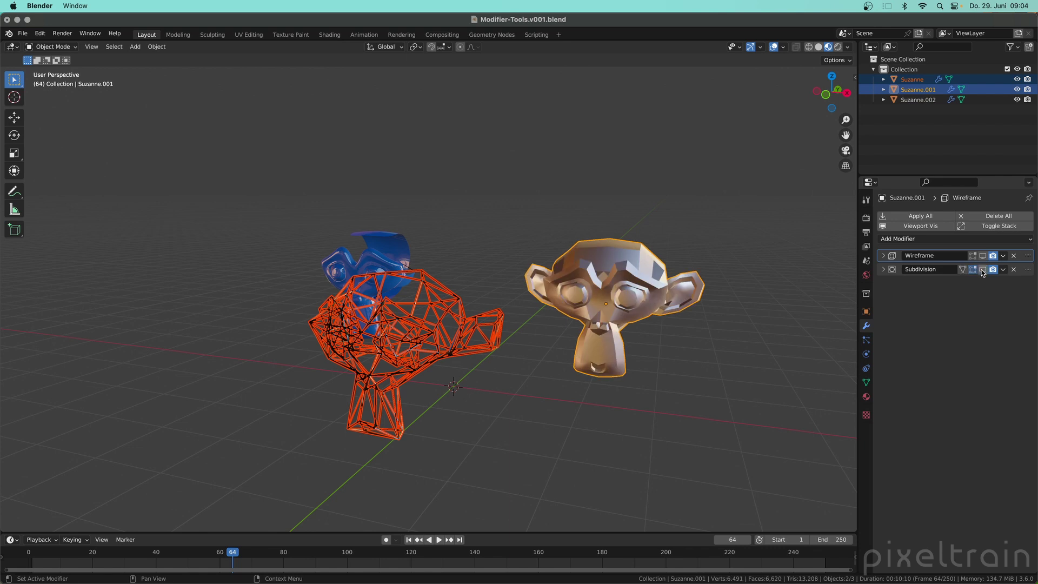
click(982, 269)
click(982, 269)
click(983, 269)
click(983, 269)
click(983, 269)
click(982, 269)
Step: Undo the accidental Alt+A deselection to restore the selected monkeys
click(982, 269)
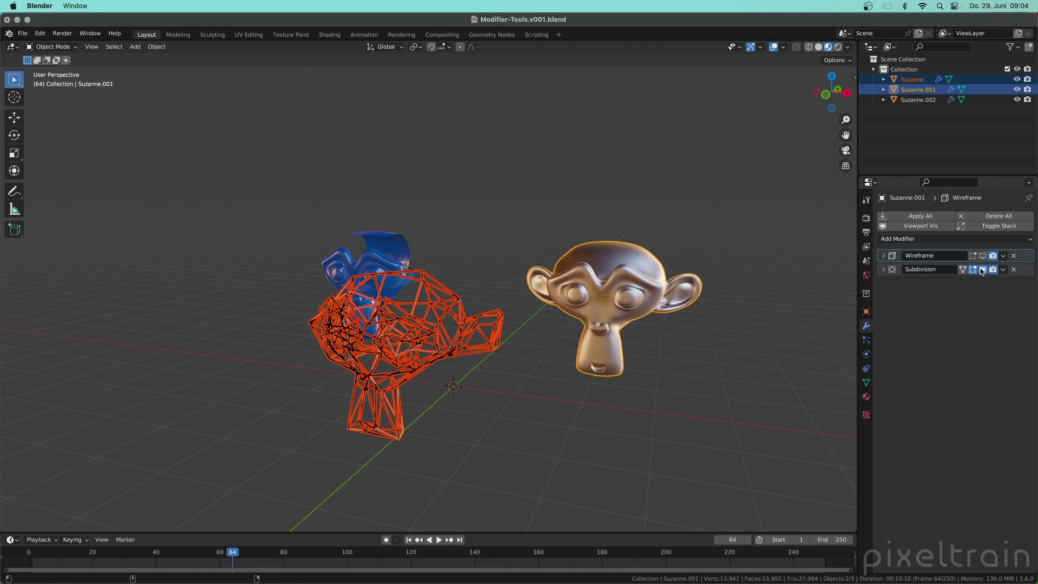
click(983, 269)
key(alt+a)
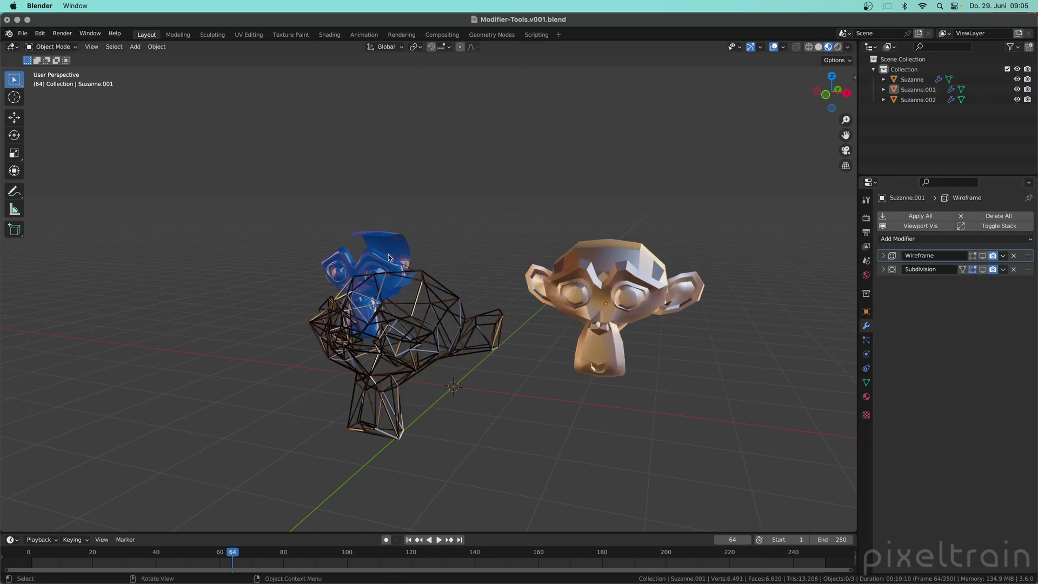
key(ctrl+z)
Step: Toggle Subdivision's Realtime display repeatedly, leaving the monkeys faceted
click(983, 270)
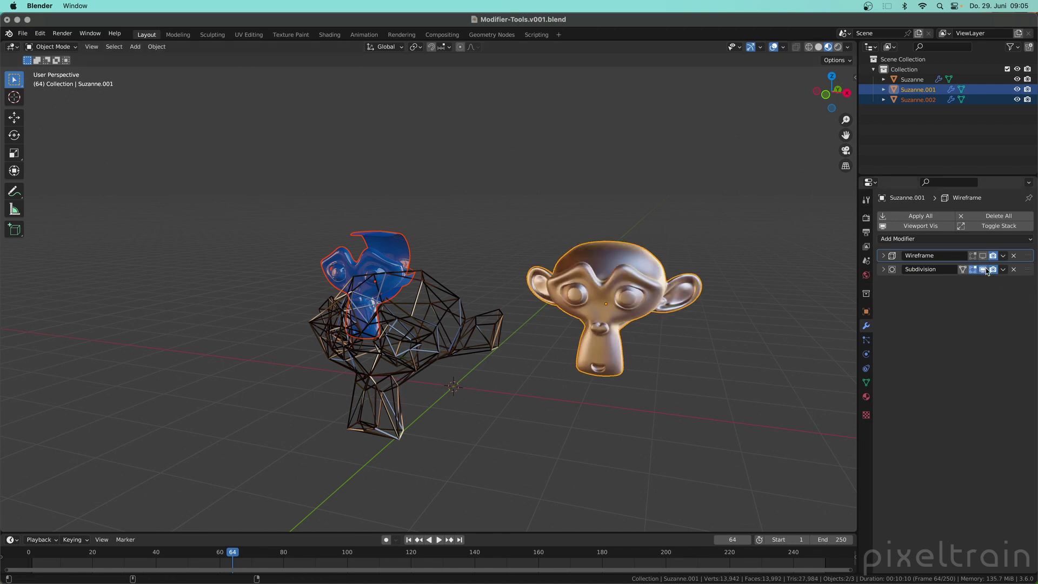
click(982, 269)
click(983, 269)
click(983, 269)
click(983, 269)
click(983, 269)
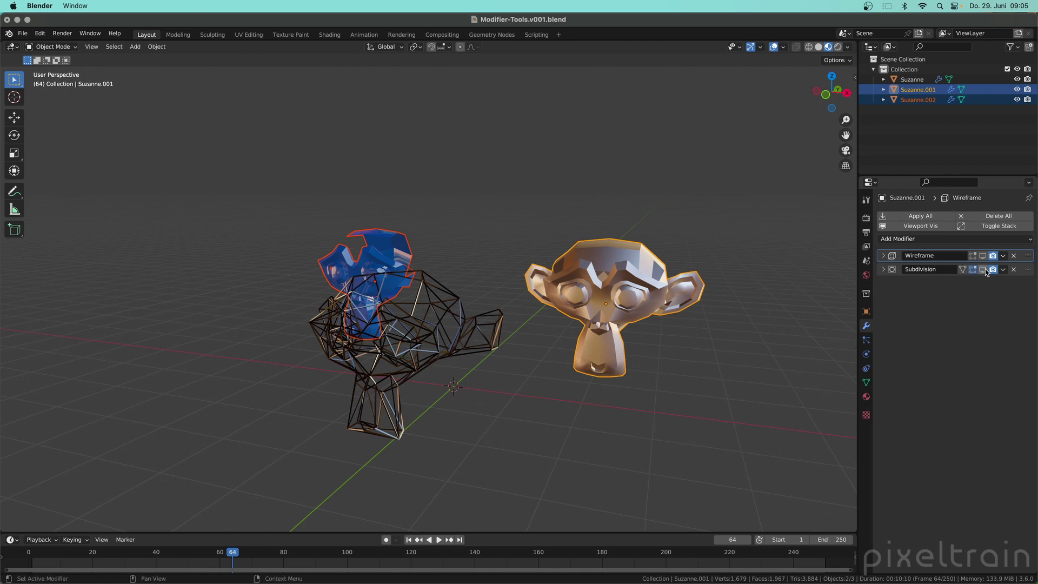
click(985, 270)
click(984, 270)
click(985, 270)
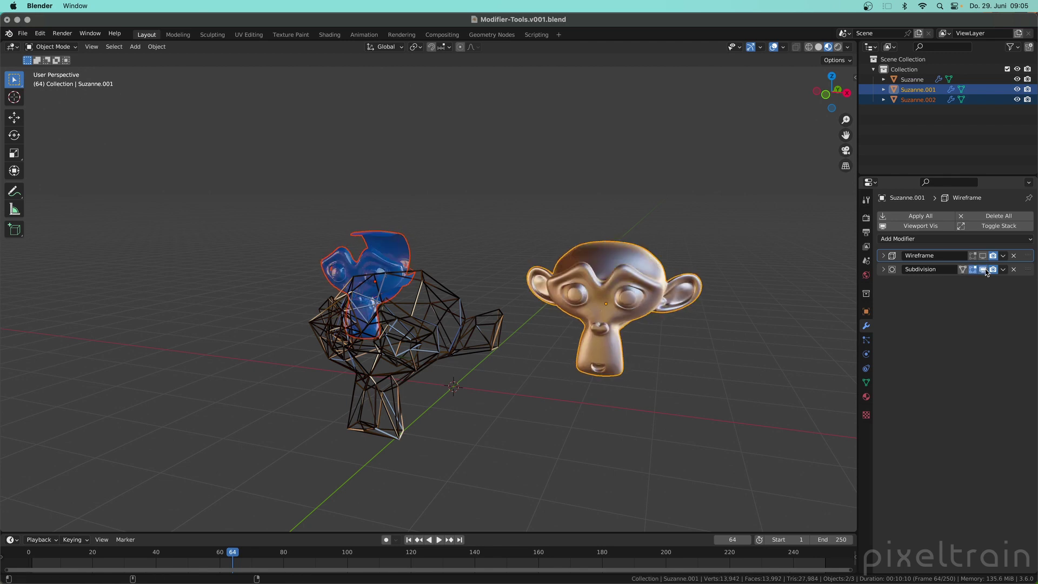
click(985, 270)
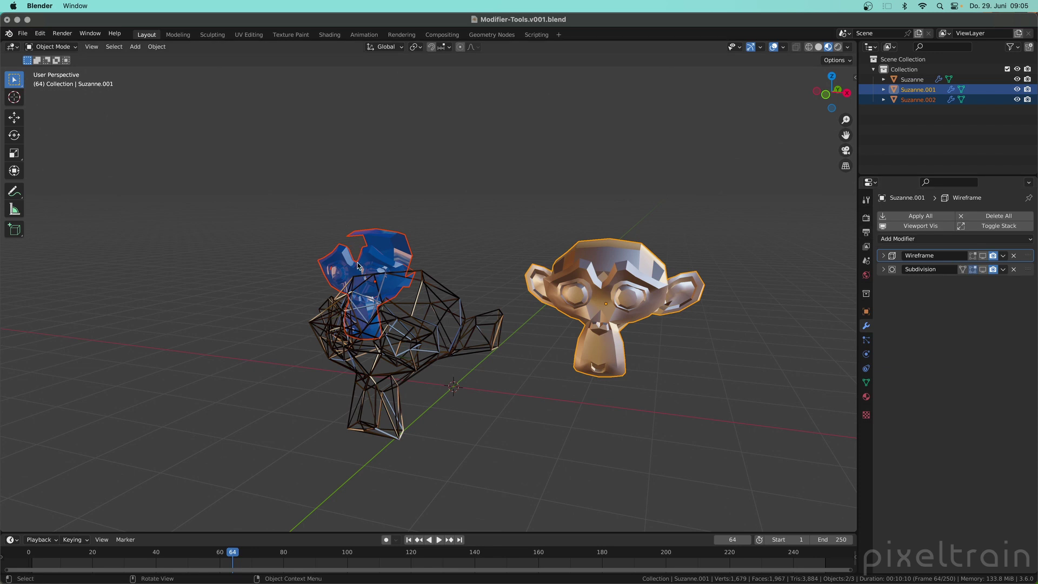
click(984, 270)
click(983, 270)
click(983, 270)
click(984, 270)
click(983, 271)
click(984, 270)
click(984, 270)
click(984, 271)
click(984, 270)
click(984, 270)
Step: Box-select all three Suzannes and toggle Viewport Vis until their modifiers are hidden
click(774, 403)
key(ctrl+b)
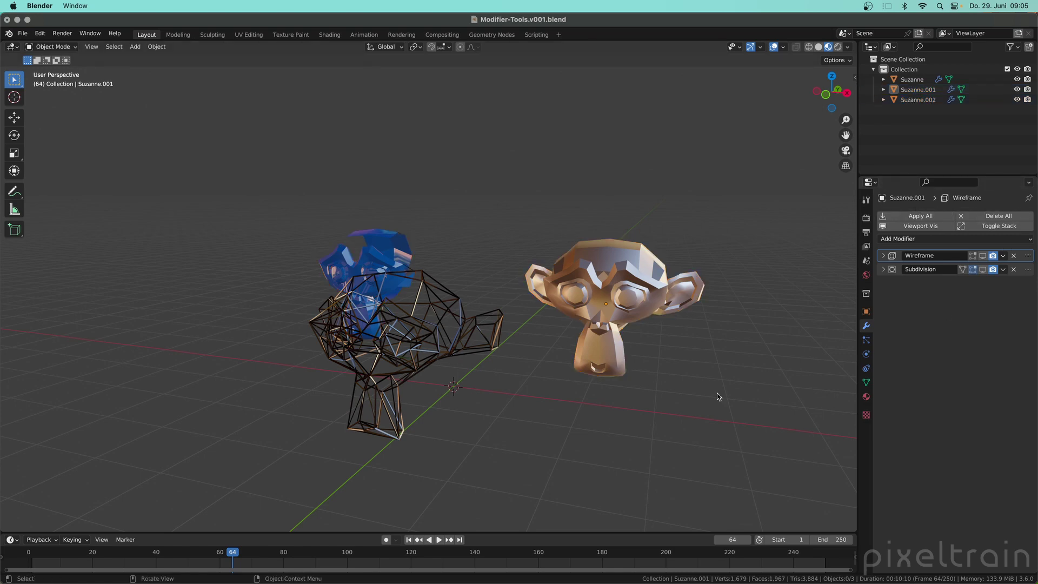
drag(233, 194, 799, 485)
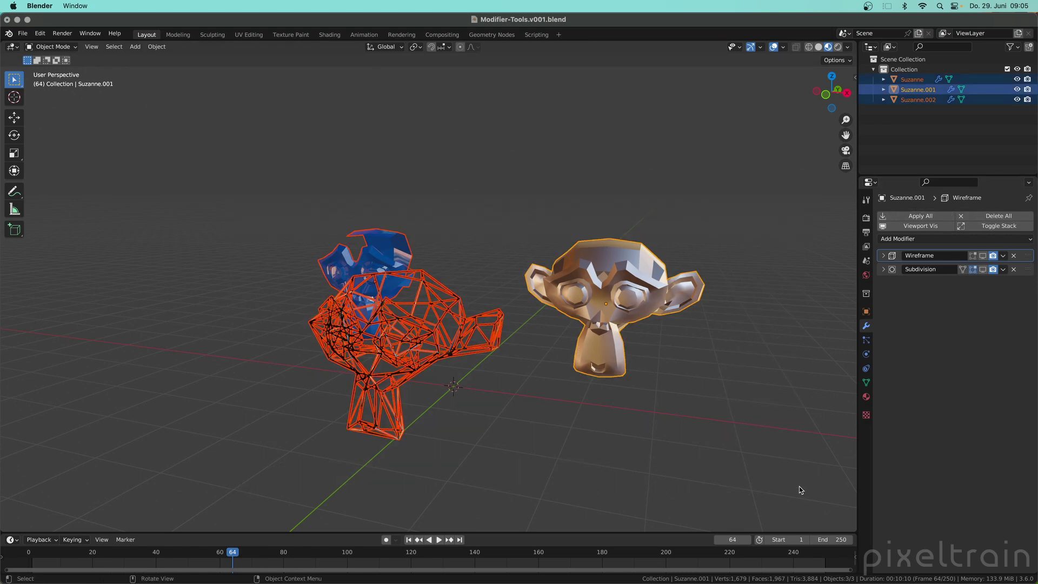
click(920, 227)
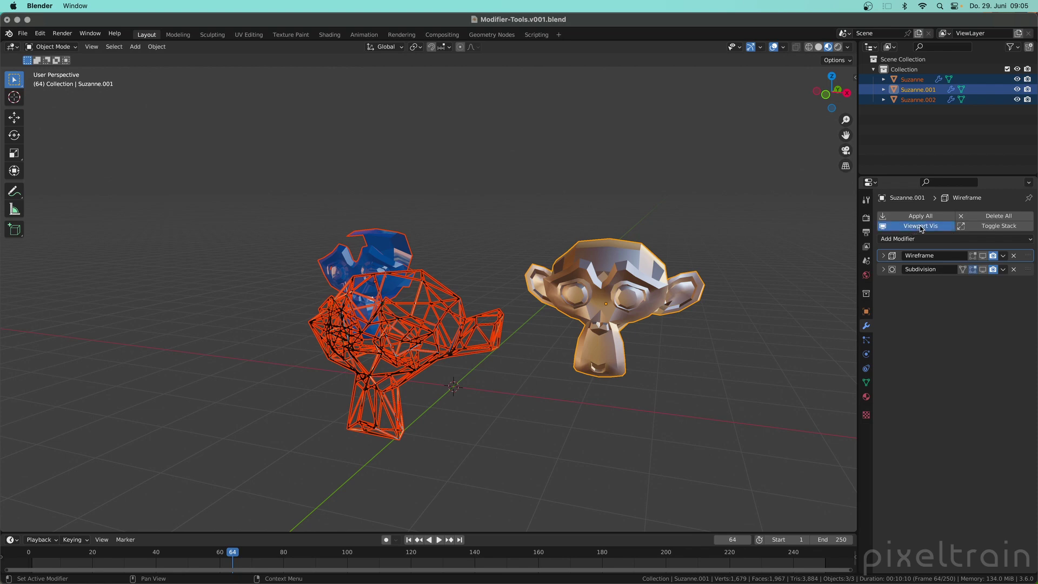
click(921, 227)
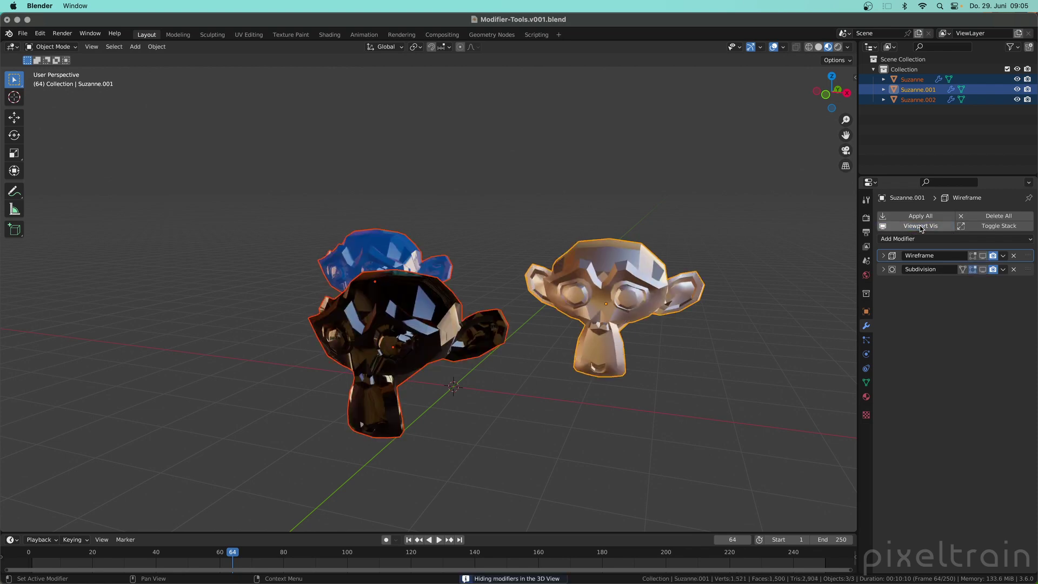
click(920, 227)
click(920, 227)
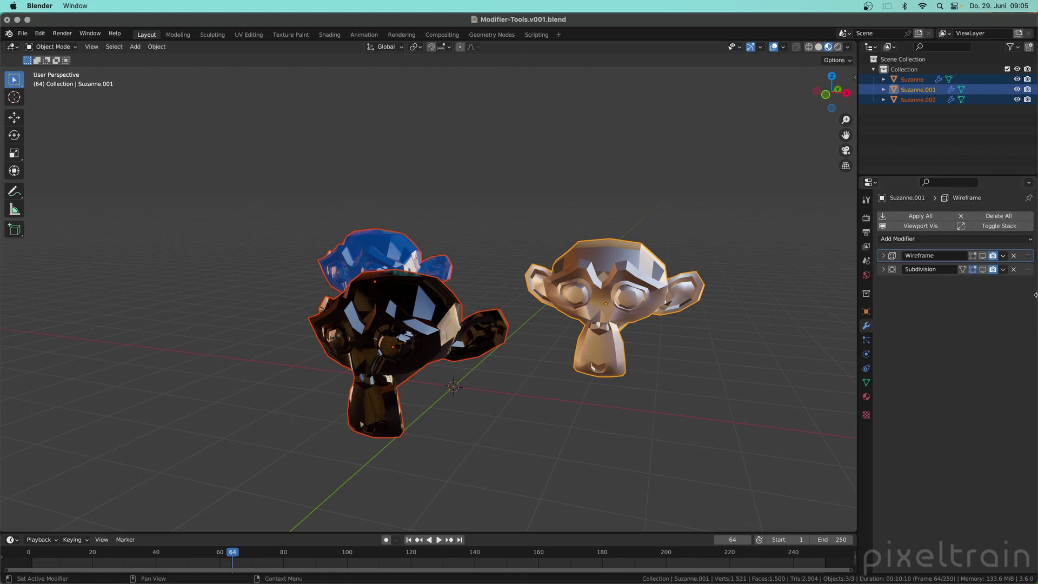
Step: Turn Viewport Vis back on for all three monkeys, deselect, and scrub the build animation
click(918, 227)
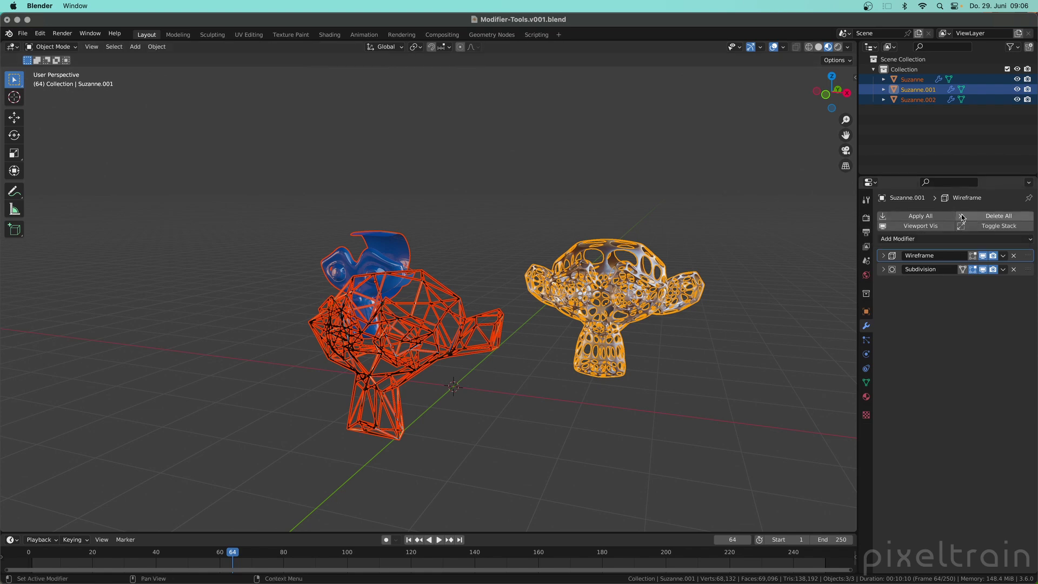
click(662, 389)
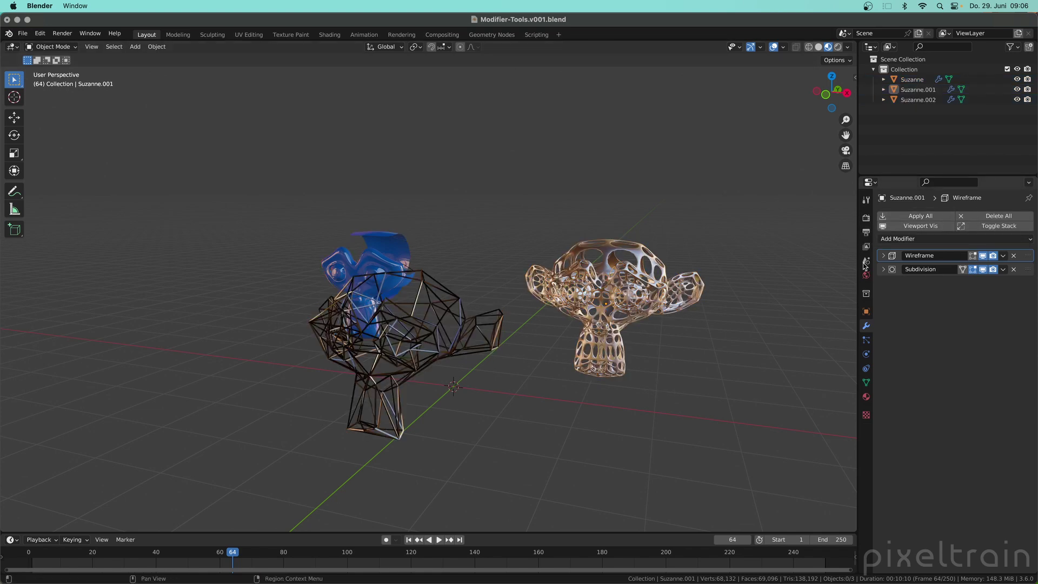
middle_drag(366, 299, 442, 322)
mouse_move(231, 553)
mouse_down()
mouse_move(115, 552)
mouse_move(394, 552)
mouse_move(116, 551)
mouse_move(283, 552)
mouse_move(232, 552)
mouse_up()
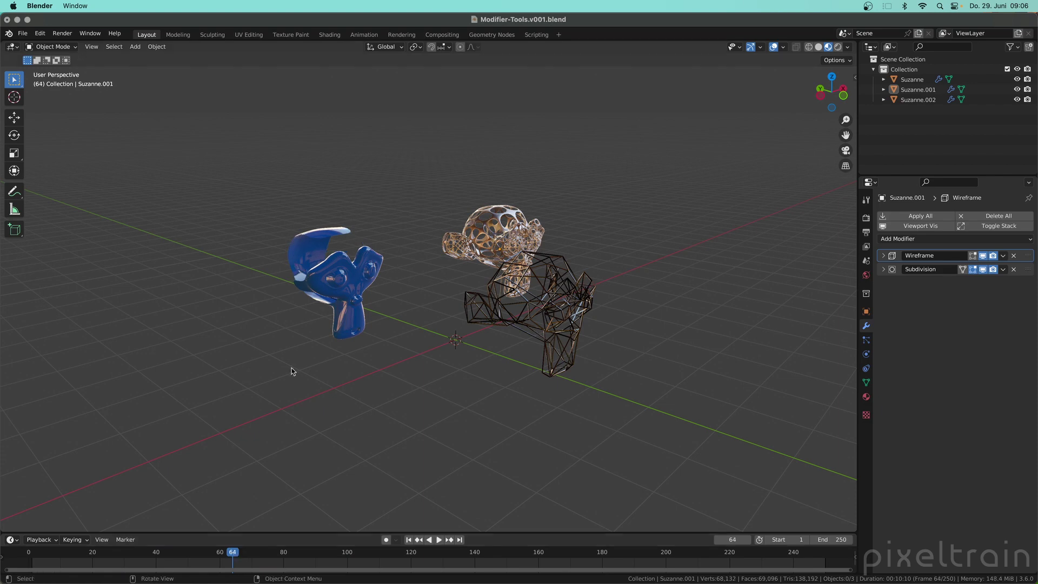
middle_drag(292, 371, 335, 294)
Step: Select Suzanne.002 at frame 61, try Apply All on its stack, then undo it
click(335, 293)
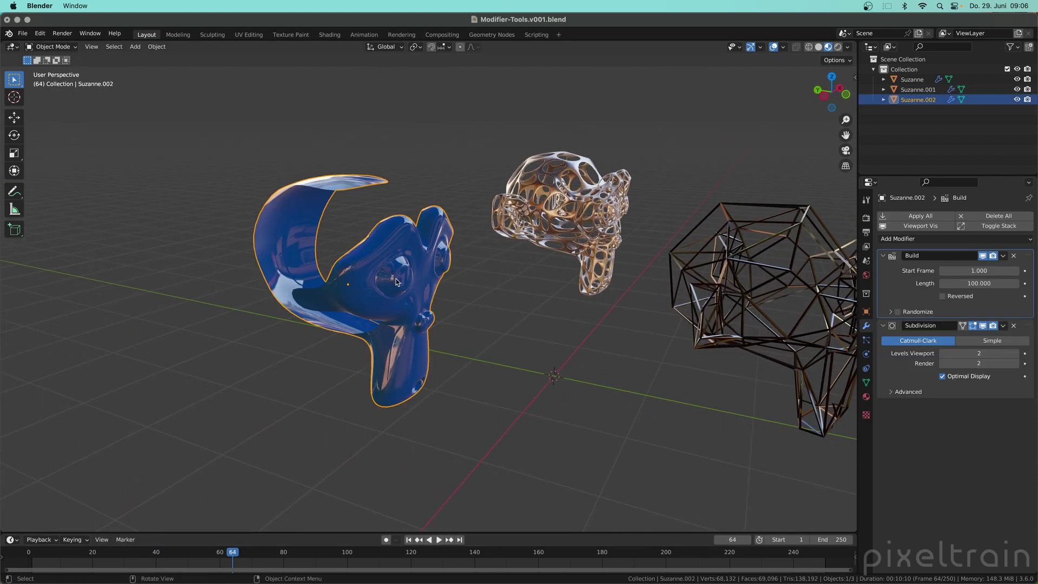
mouse_move(211, 550)
mouse_down()
mouse_move(108, 551)
mouse_move(223, 552)
mouse_up()
middle_drag(257, 501, 382, 257)
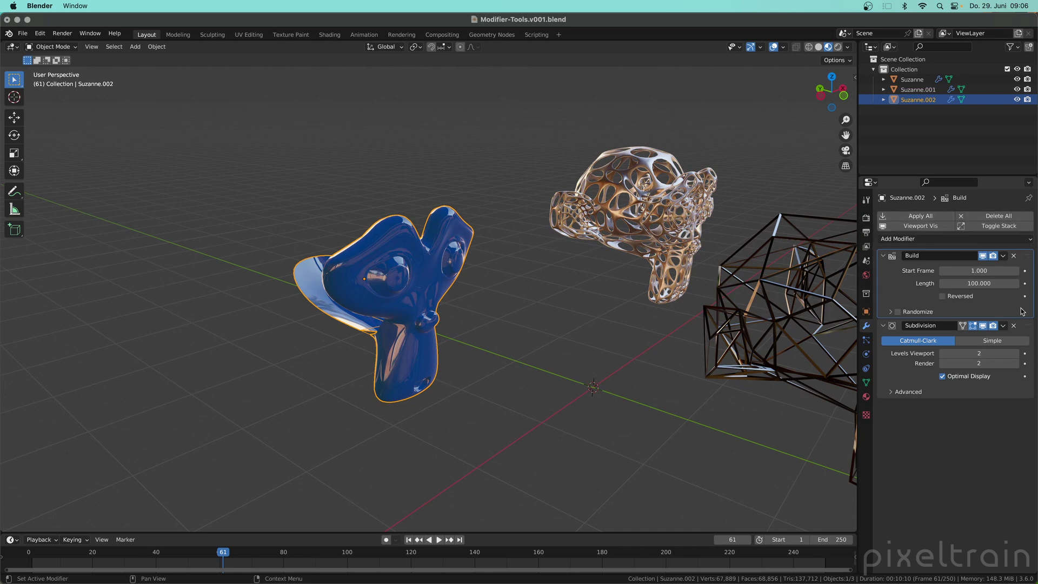
click(937, 218)
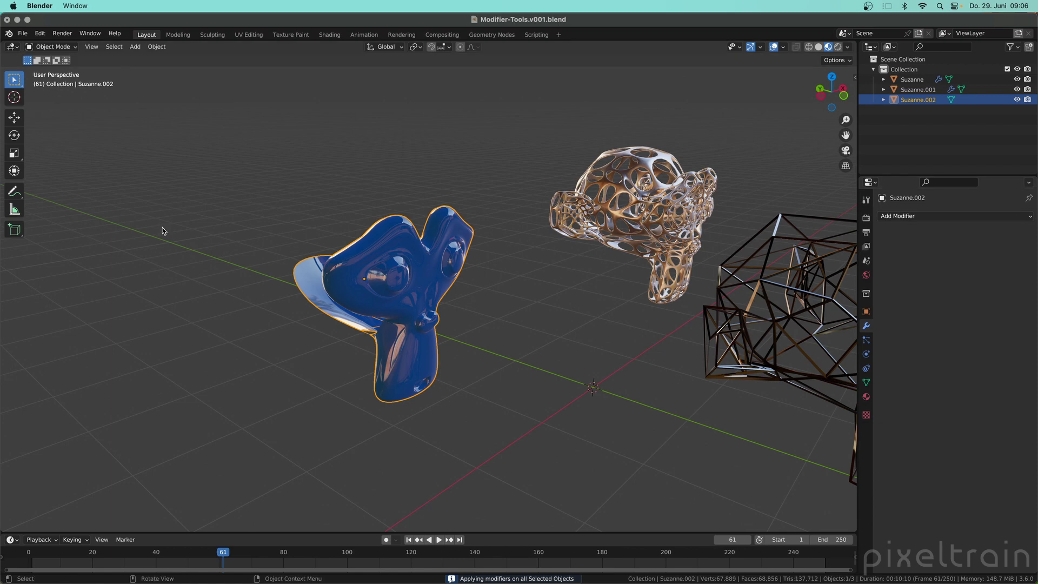
key(super+z)
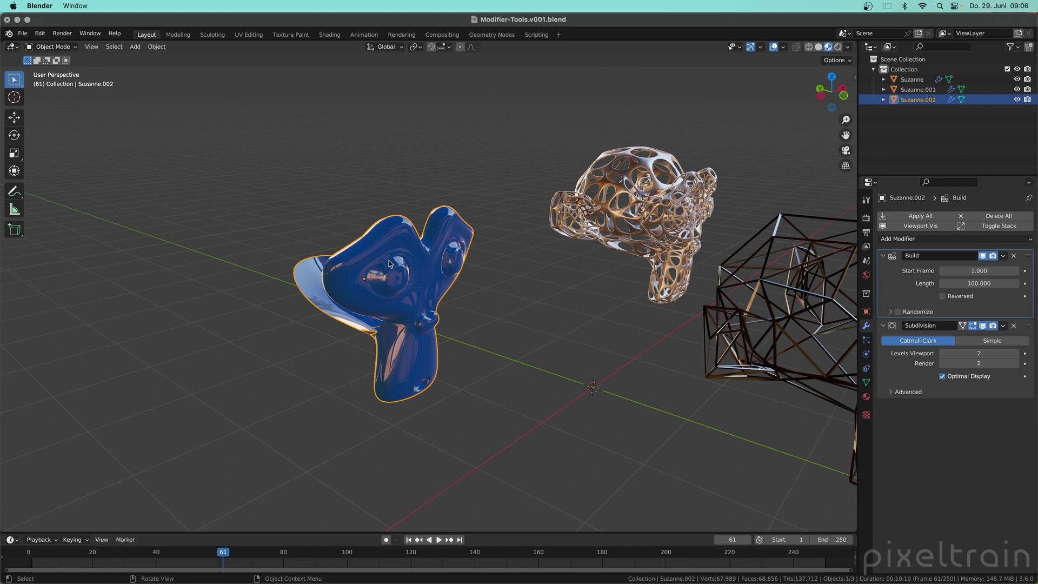
Step: Reselect Suzanne.002 and apply its Build and Subdivision modifiers with Ctrl+A › Apply All Modifiers
click(547, 281)
click(393, 281)
click(160, 48)
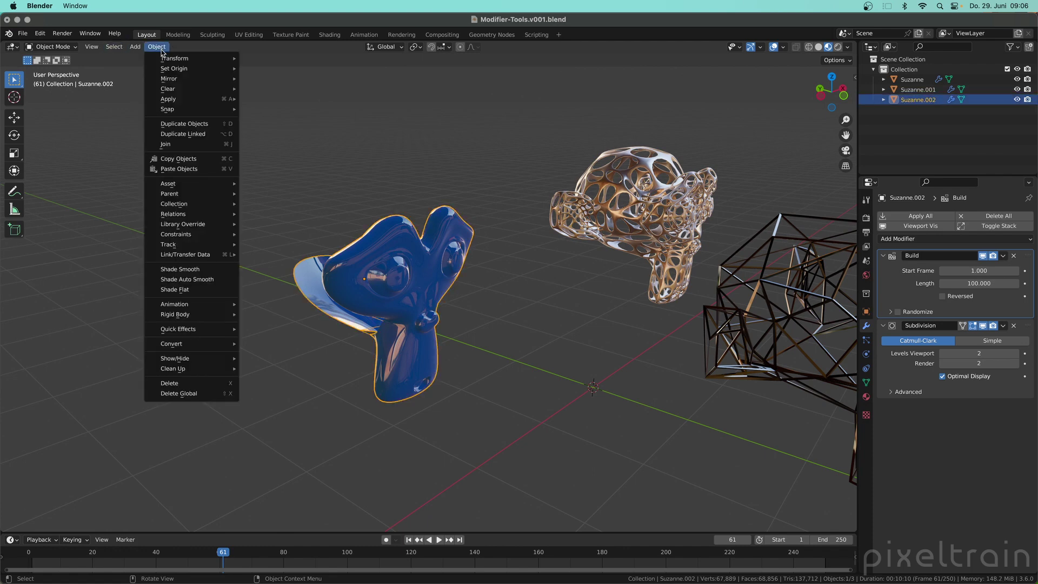
mouse_move(175, 100)
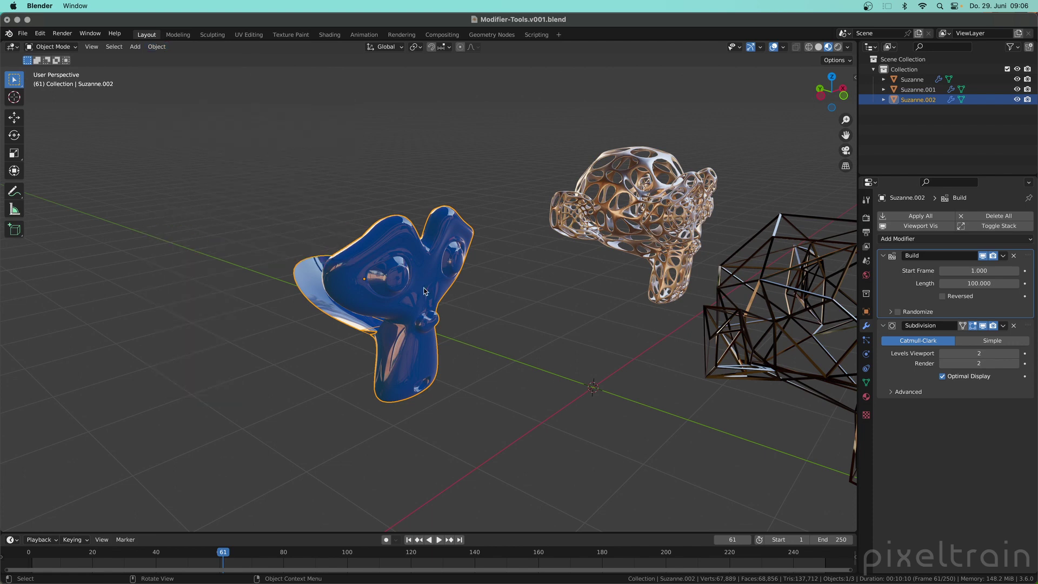
key(ctrl+a)
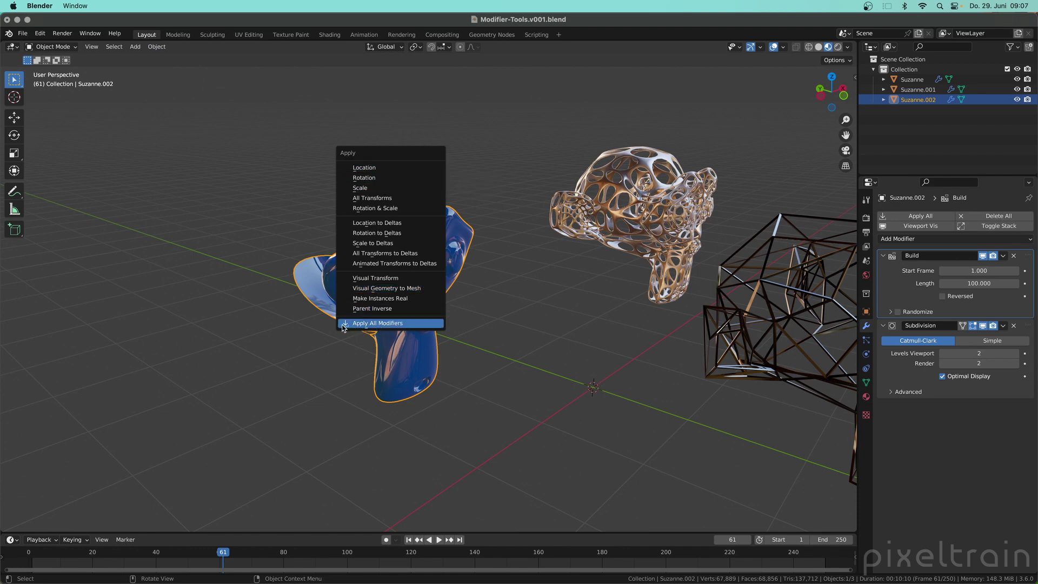
click(396, 323)
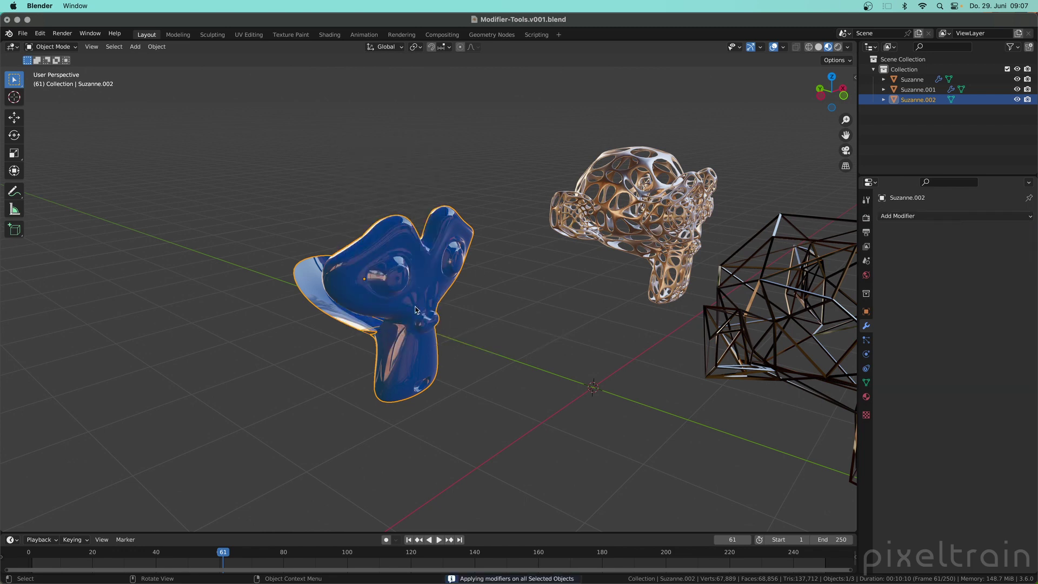
Step: Select the gold lattice Suzanne.001 in the viewport
click(668, 205)
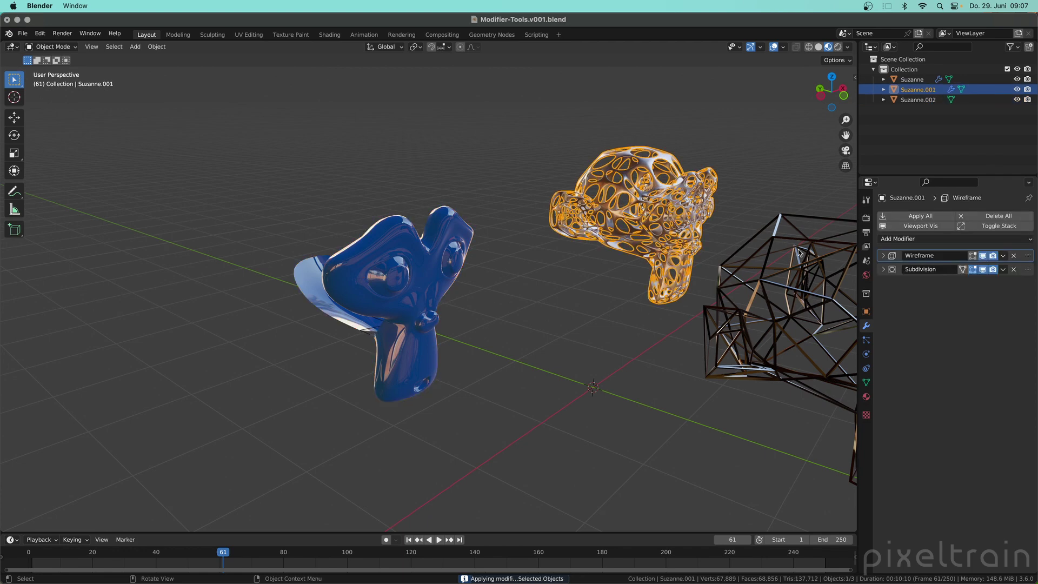